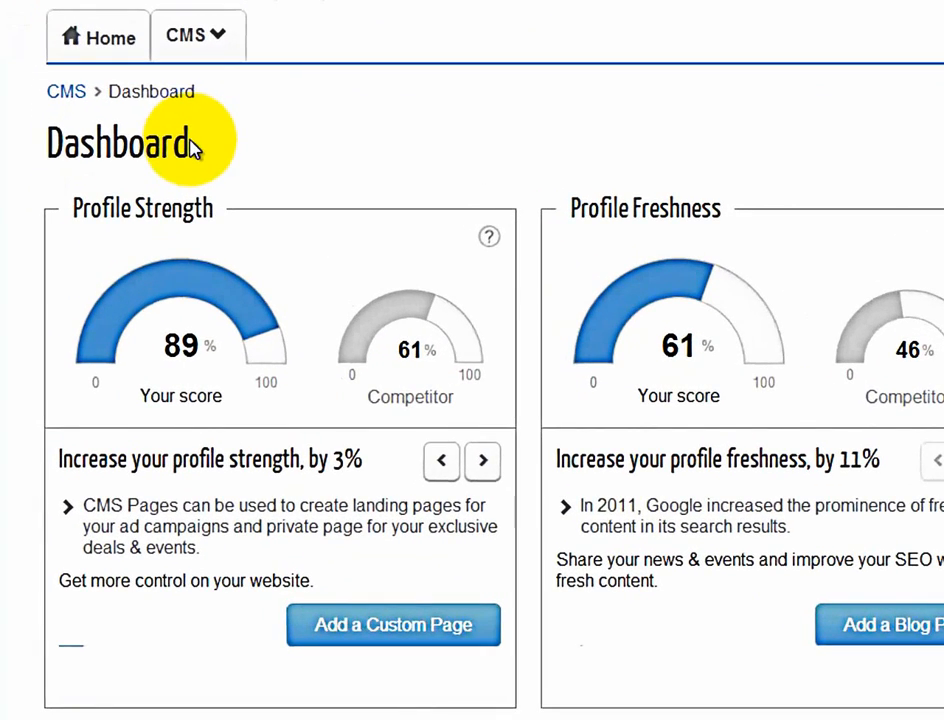
# Open the CMS pages section and start adding a new custom page.
pyautogui.click(185, 50)
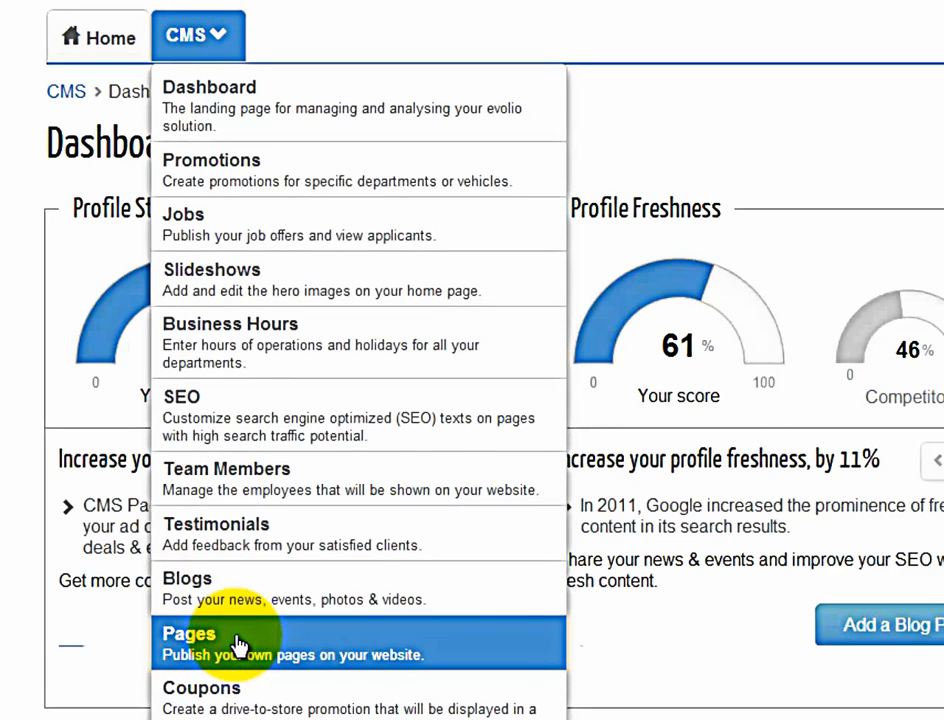
pyautogui.click(238, 645)
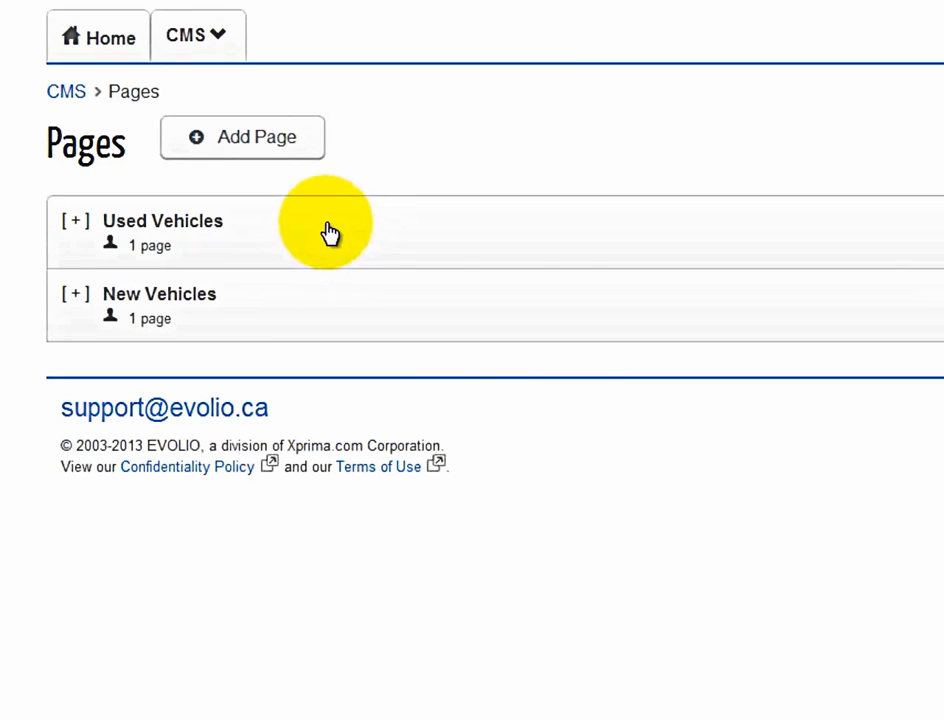
pyautogui.click(242, 148)
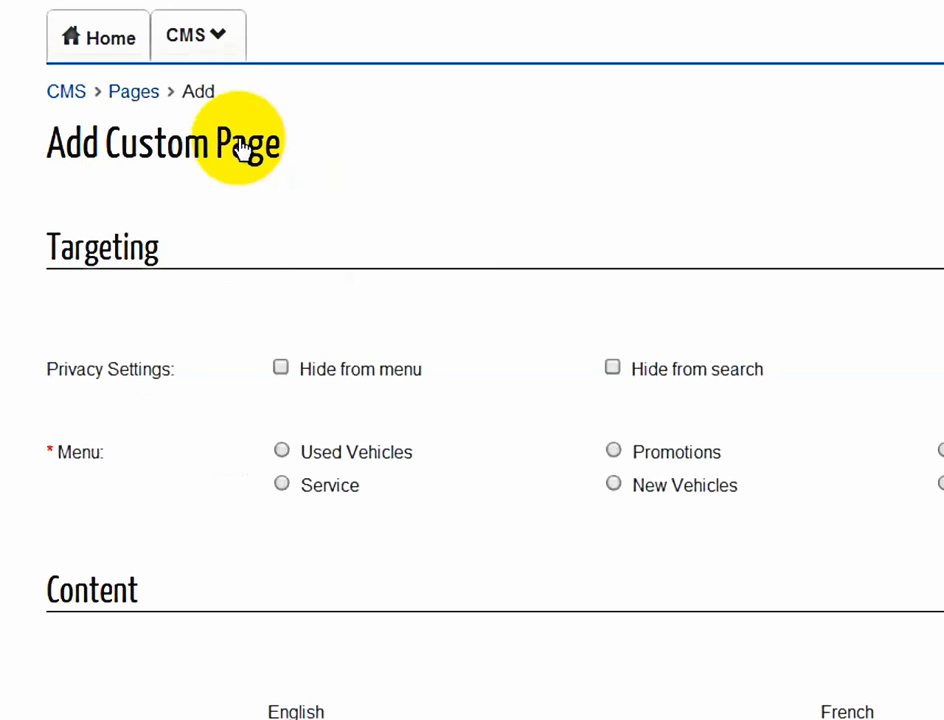
pyautogui.scroll(-1, 336, 273)
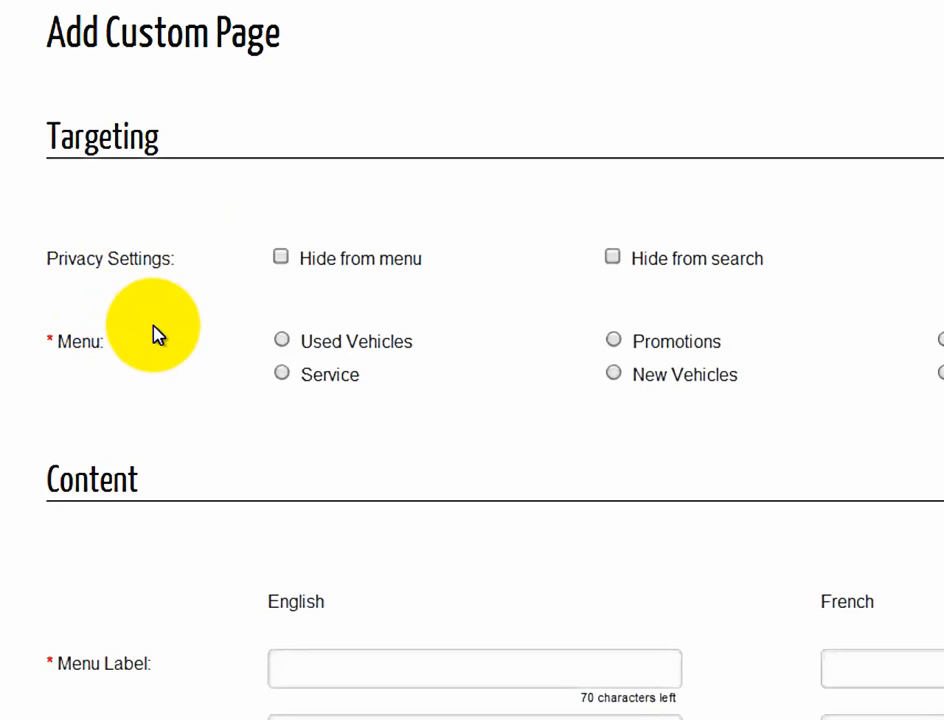
pyautogui.click(281, 259)
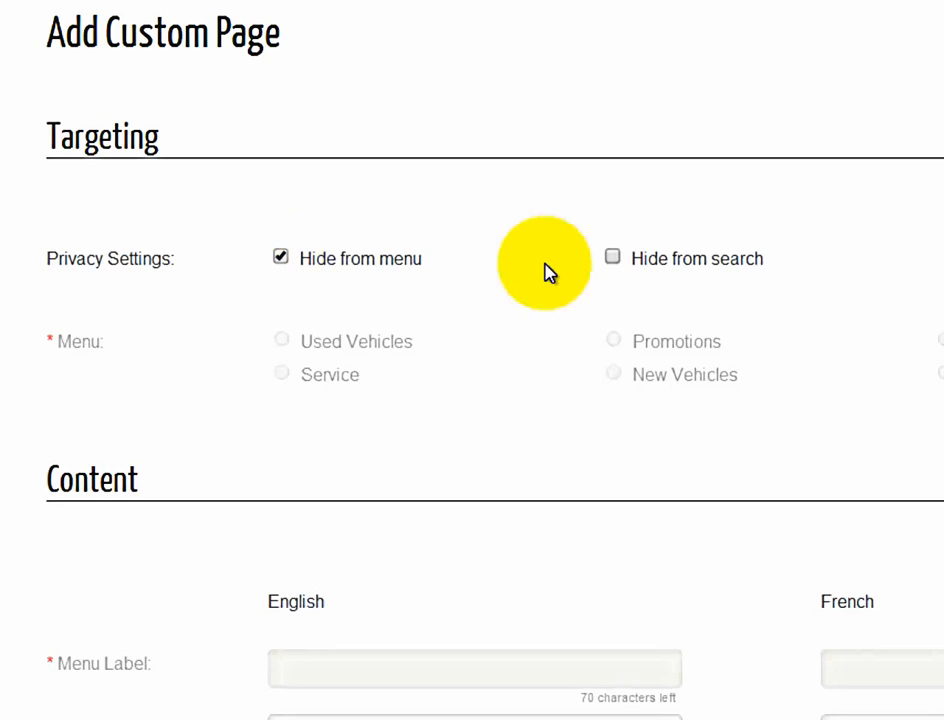
pyautogui.click(613, 259)
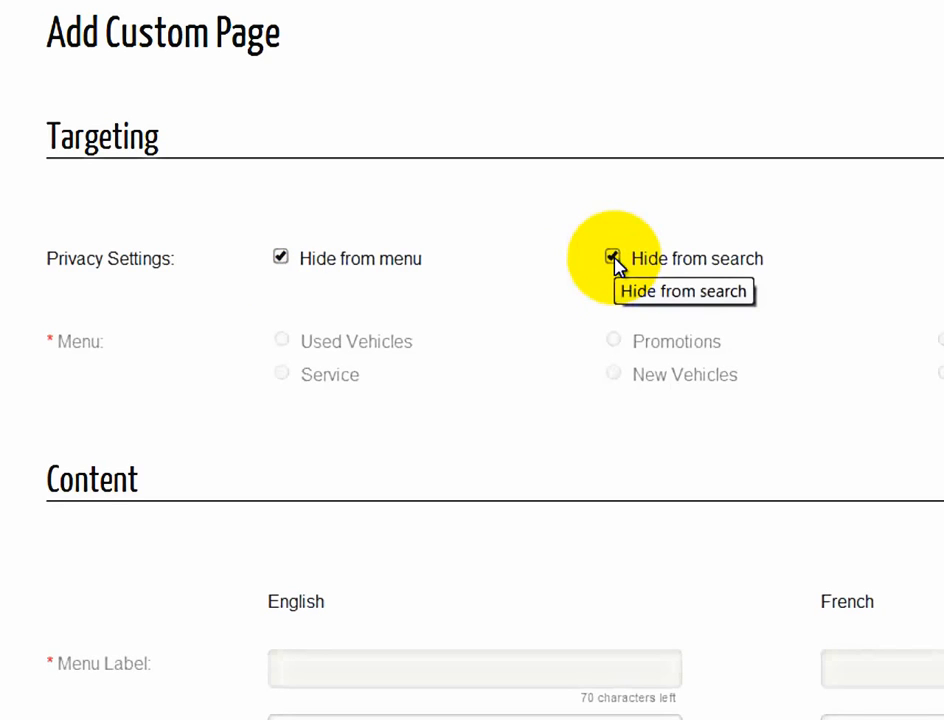
pyautogui.click(282, 262)
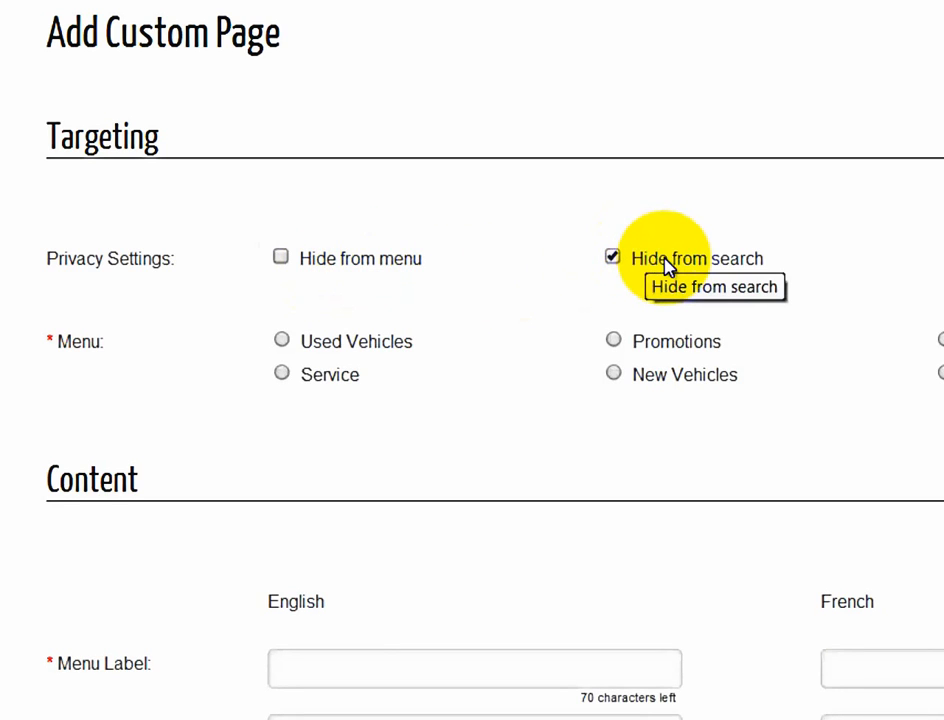
pyautogui.click(614, 260)
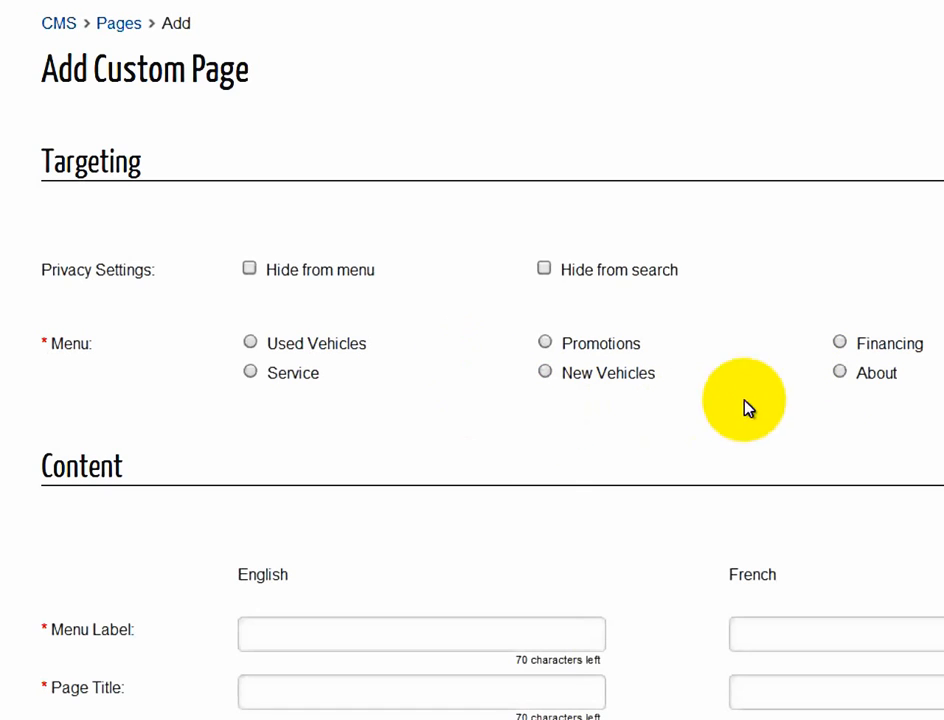
# Assign the page to the About menu and set its English menu label to "Hyundai Elantra vs Honda Civic".
pyautogui.click(840, 374)
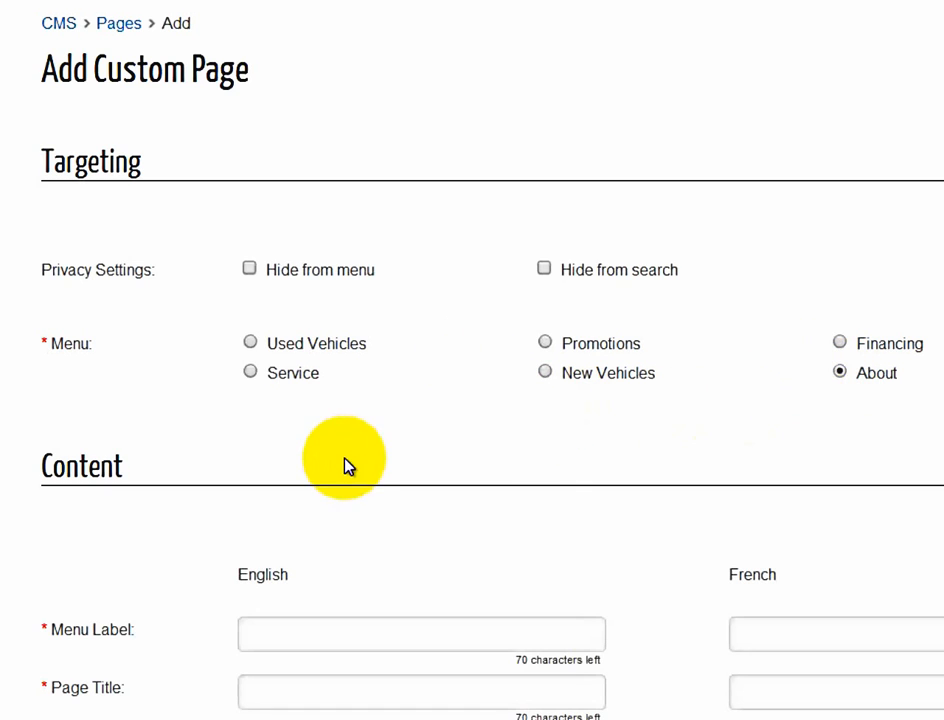
pyautogui.scroll(-4, 345, 466)
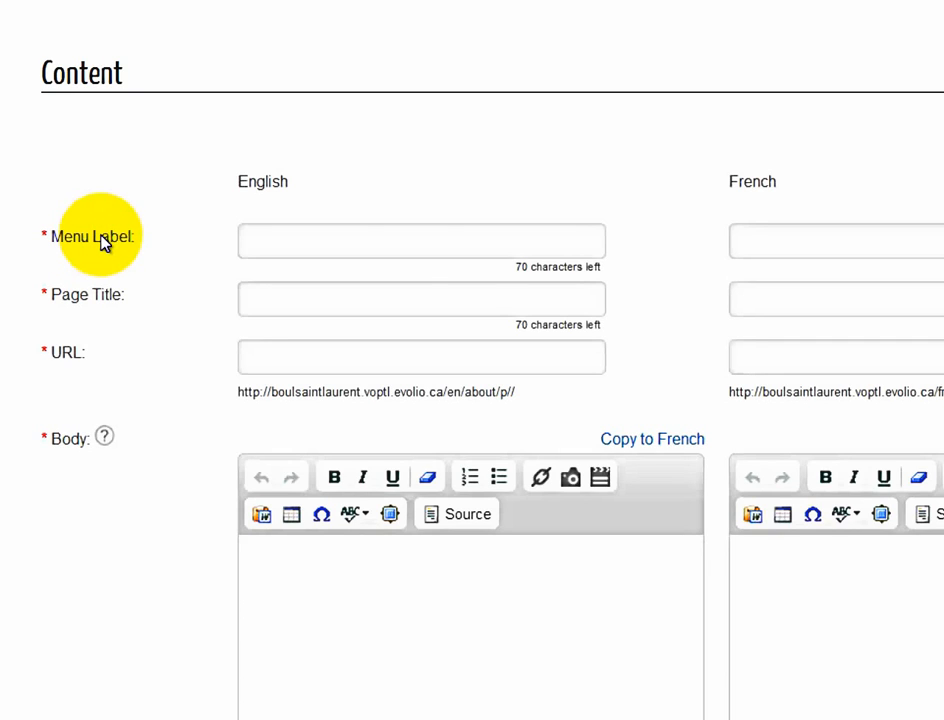
pyautogui.click(417, 241)
pyautogui.write('Hyundai Elantra vs Honda Civic')
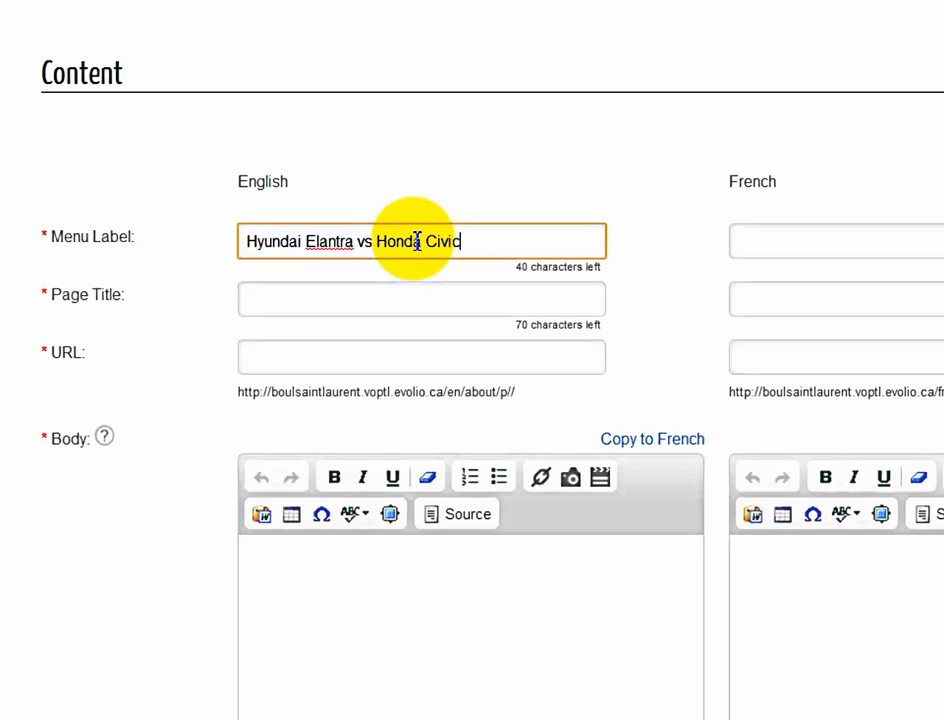
# Set the English page title to "Elantra-Civic-Comparison".
pyautogui.click(272, 301)
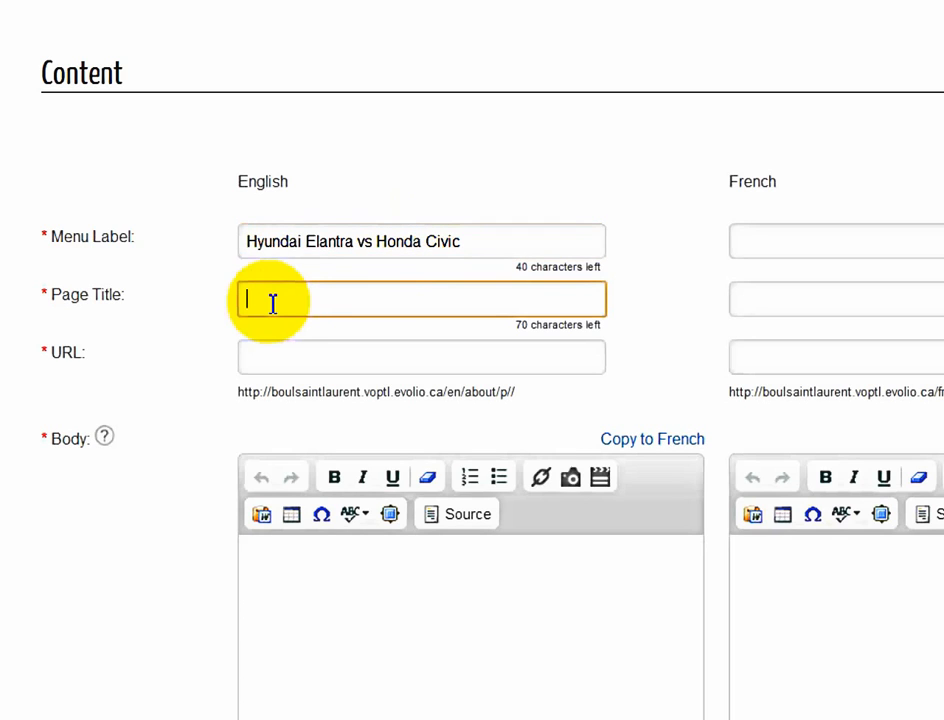
pyautogui.write('Elantr')
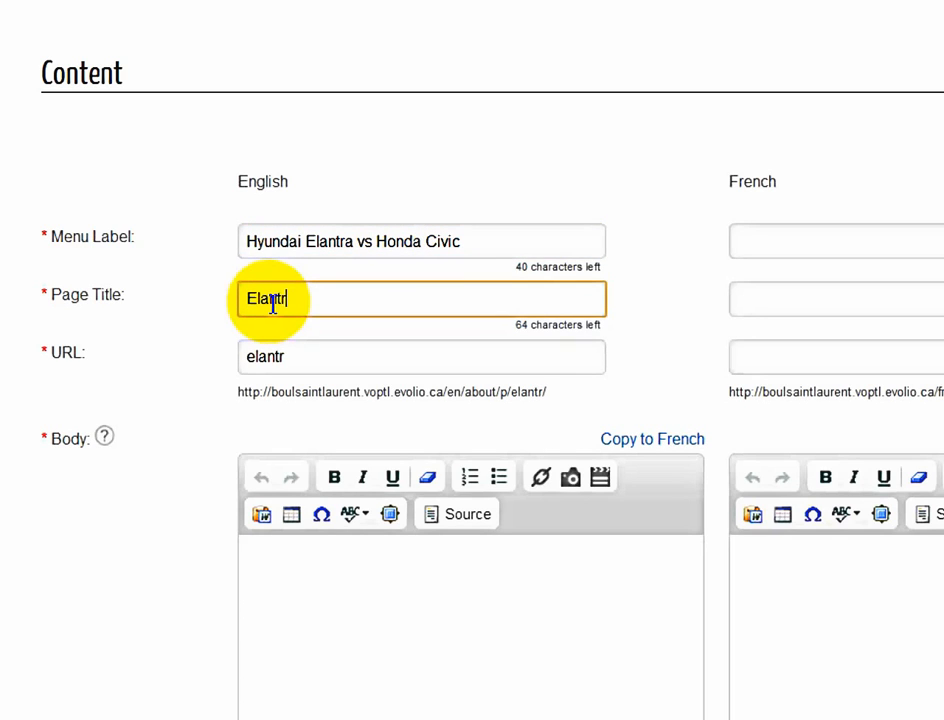
pyautogui.write('a-')
pyautogui.write('Civic')
pyautogui.write('-Ca')
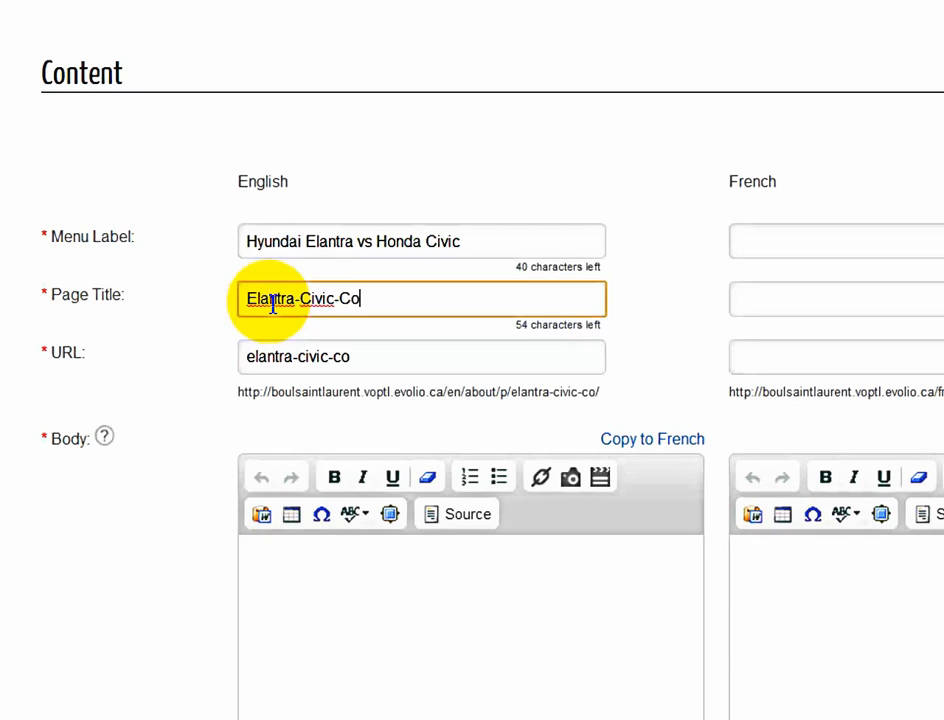
pyautogui.write('mparison')
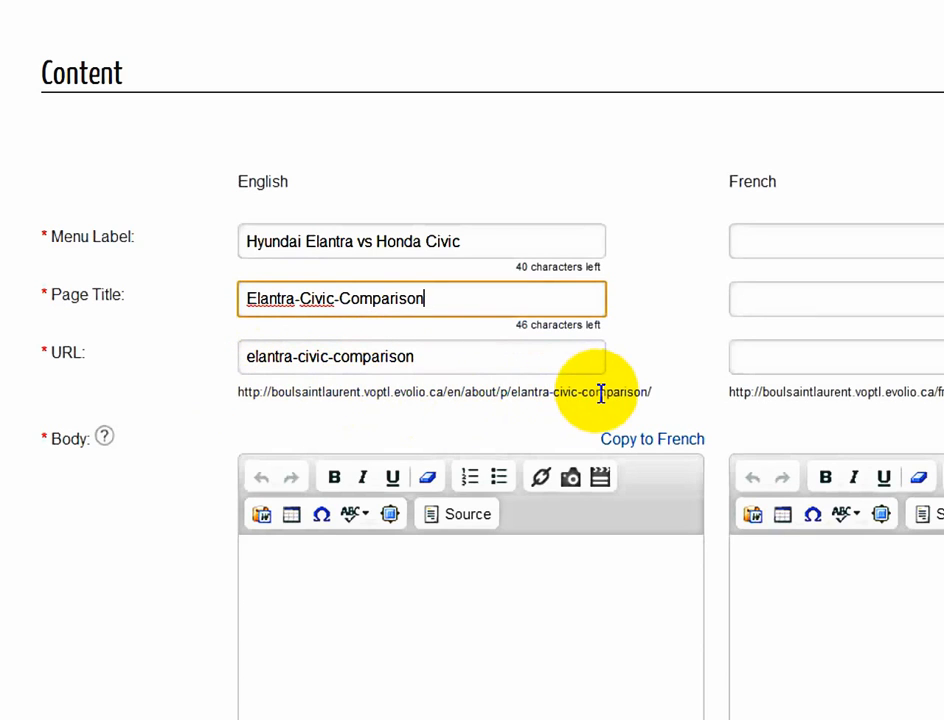
# Maximize the English body editor and paste the article's introduction, with a new line after it.
pyautogui.scroll(-1, 567, 401)
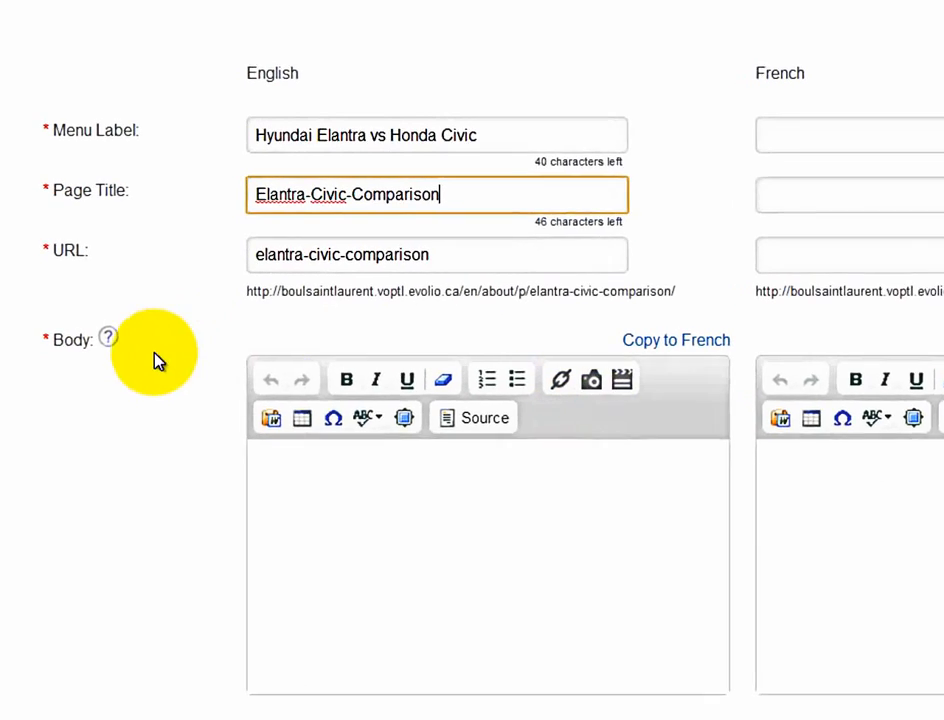
pyautogui.click(367, 454)
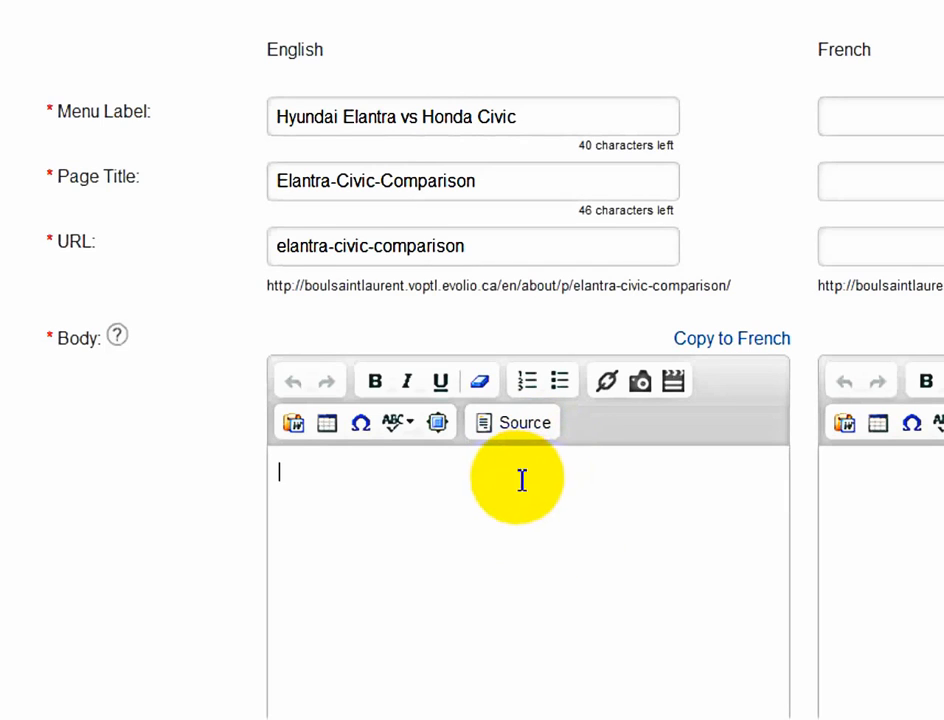
pyautogui.click(438, 423)
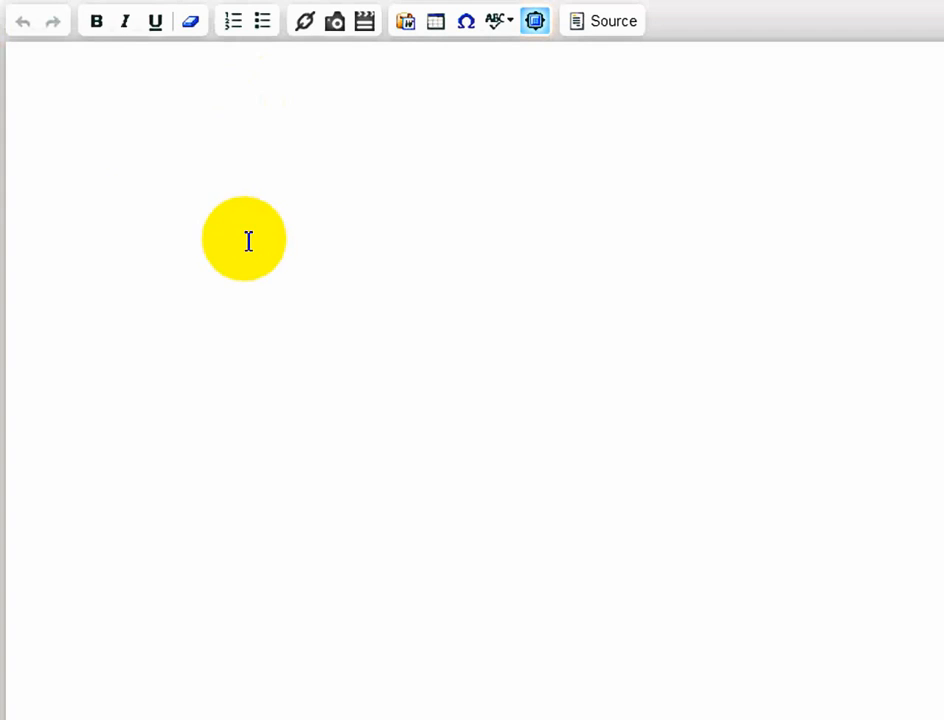
pyautogui.hotkey('ctrl', 'v')
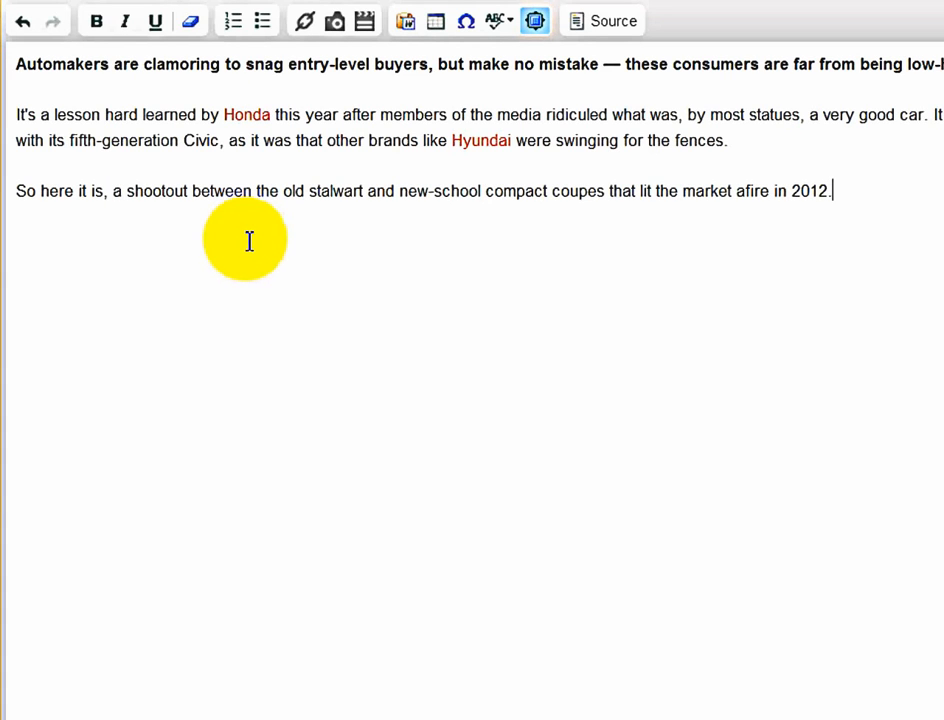
pyautogui.press('Return')
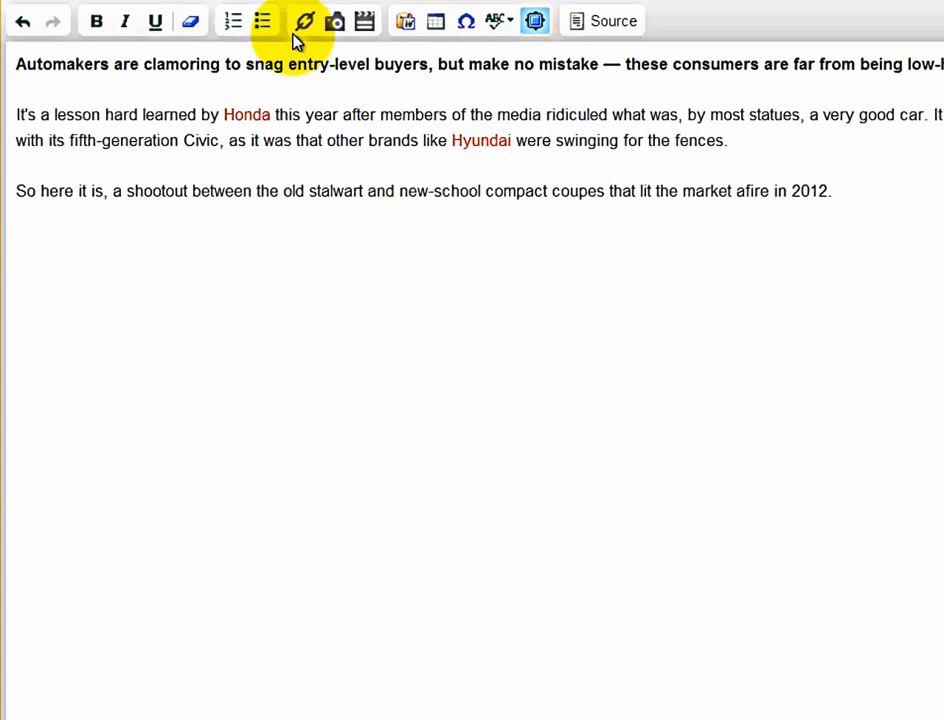
# Start a video insertion in the body, and copy the share link of the Elantra Coupe vs. Civic Coupe video on YouTube.
pyautogui.click(364, 22)
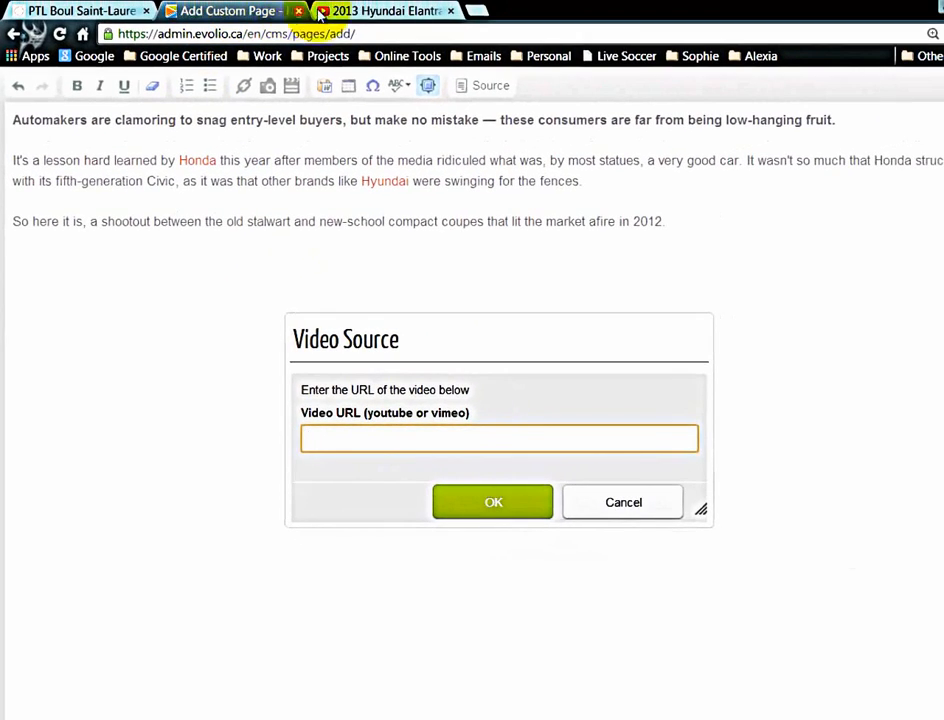
pyautogui.click(377, 10)
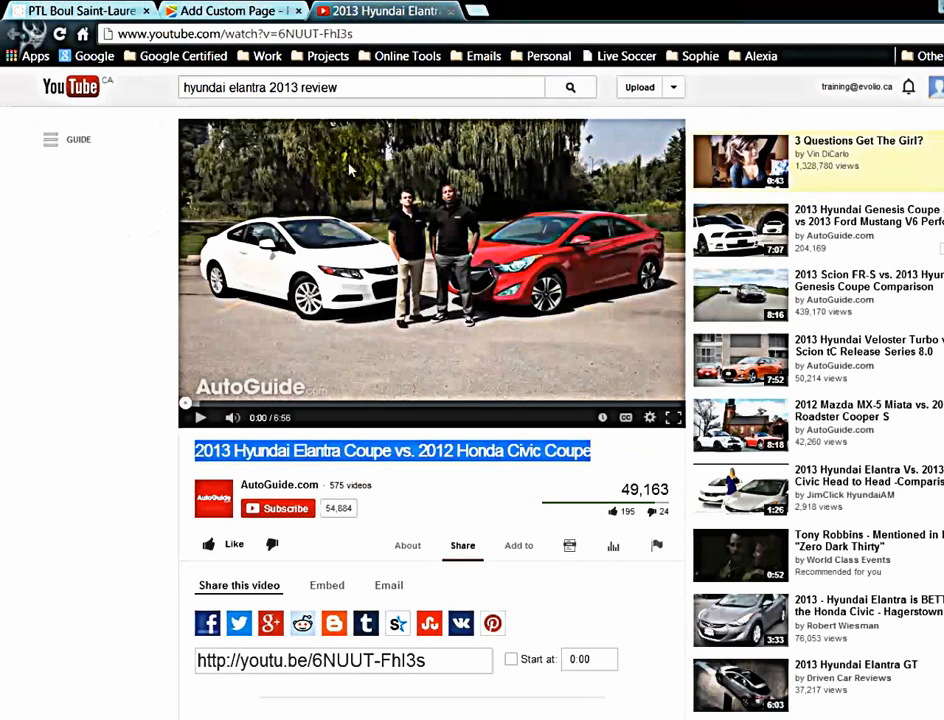
pyautogui.click(407, 545)
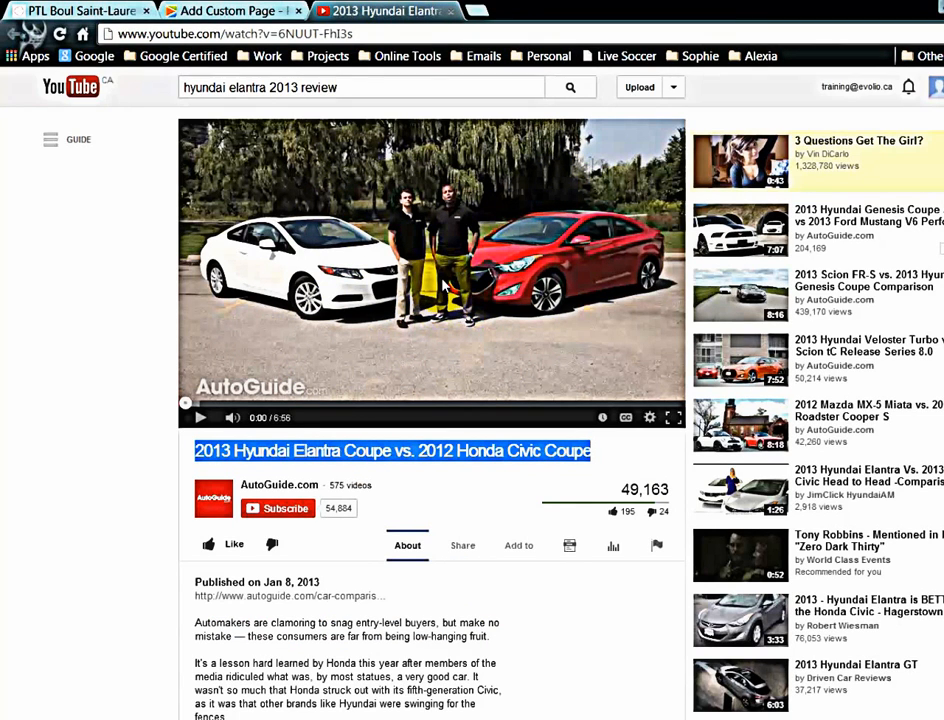
pyautogui.click(463, 548)
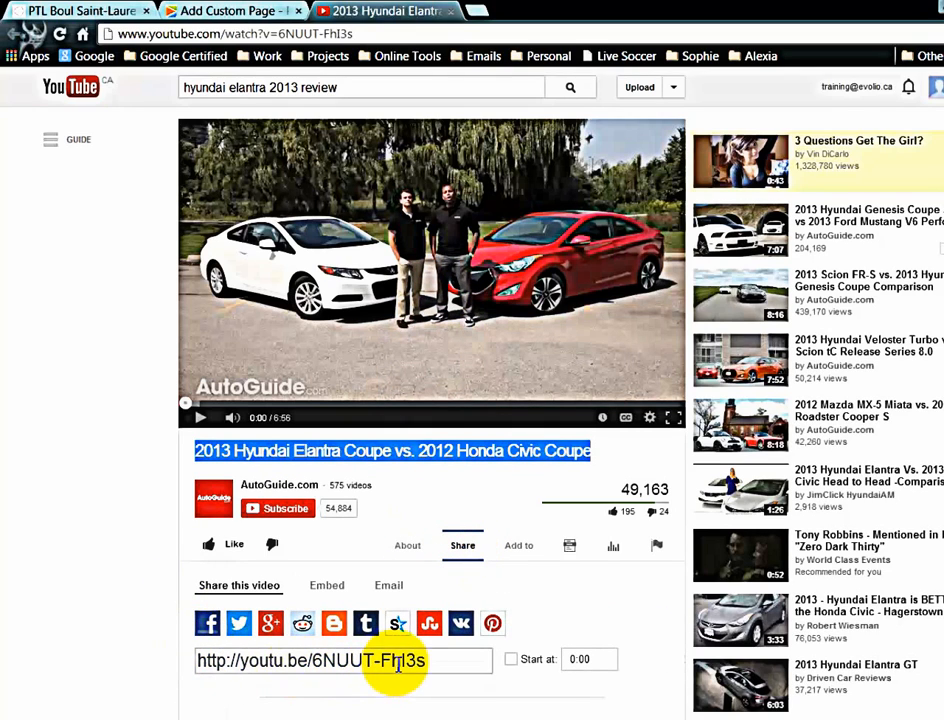
pyautogui.click(310, 666)
pyautogui.rightClick(310, 670)
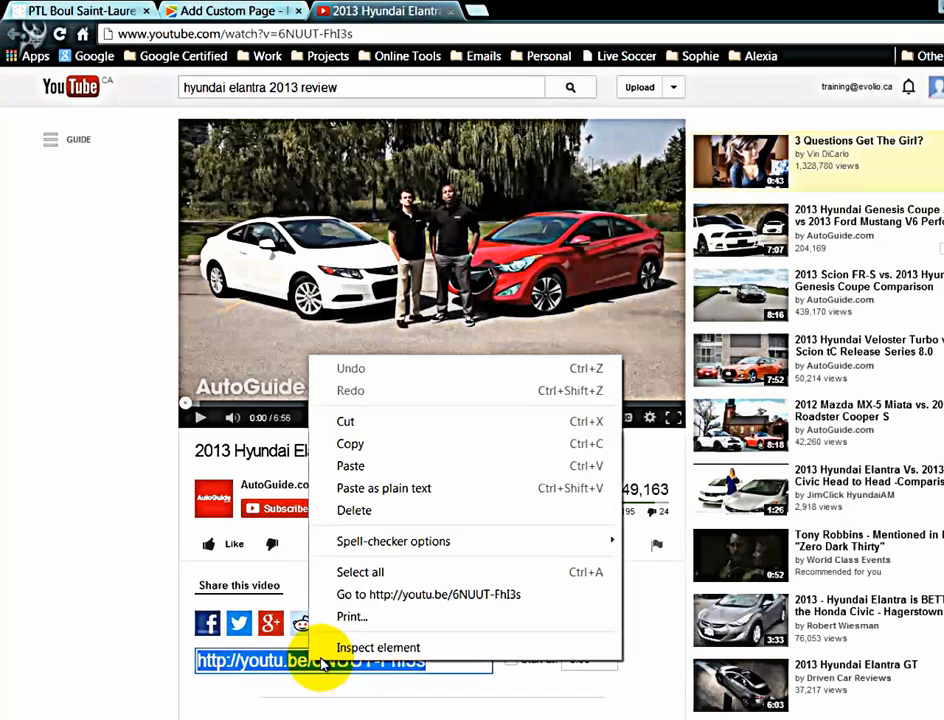
pyautogui.click(373, 452)
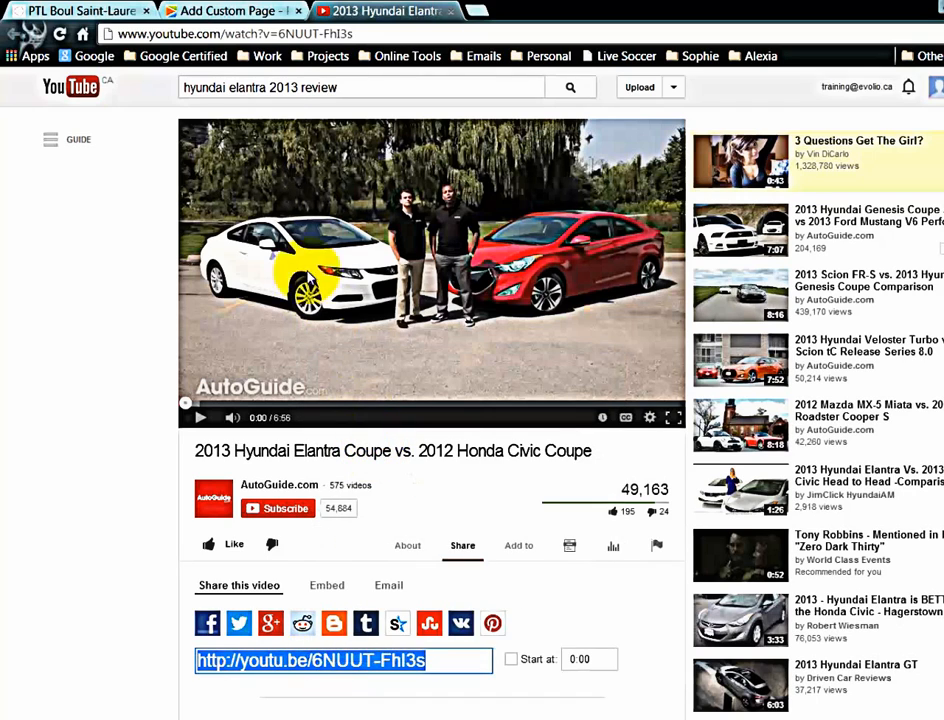
pyautogui.click(226, 14)
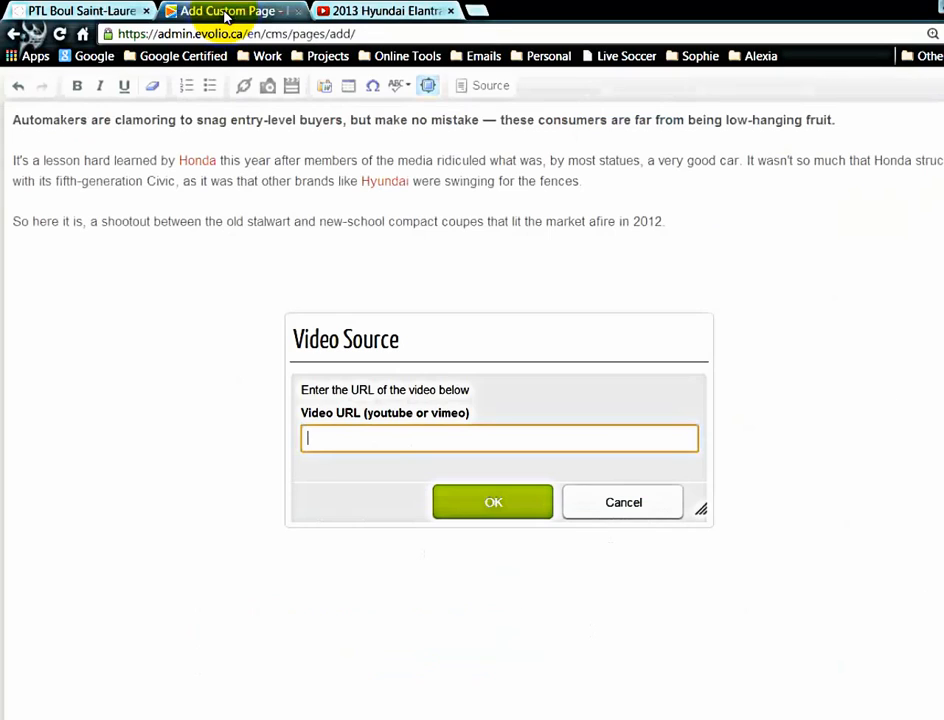
pyautogui.rightClick(348, 441)
pyautogui.click(390, 555)
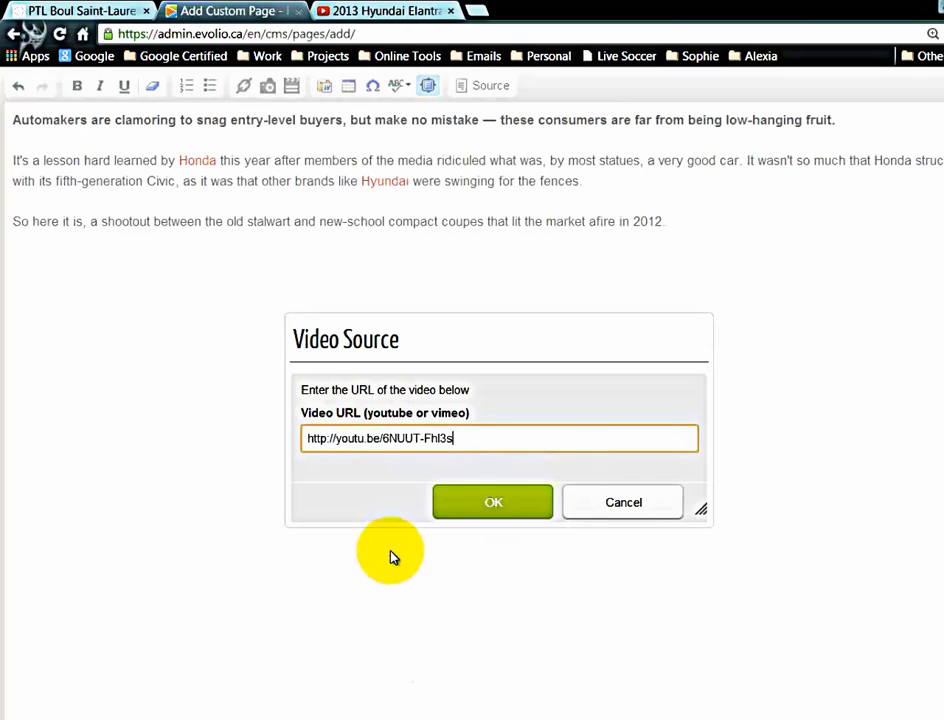
pyautogui.click(475, 500)
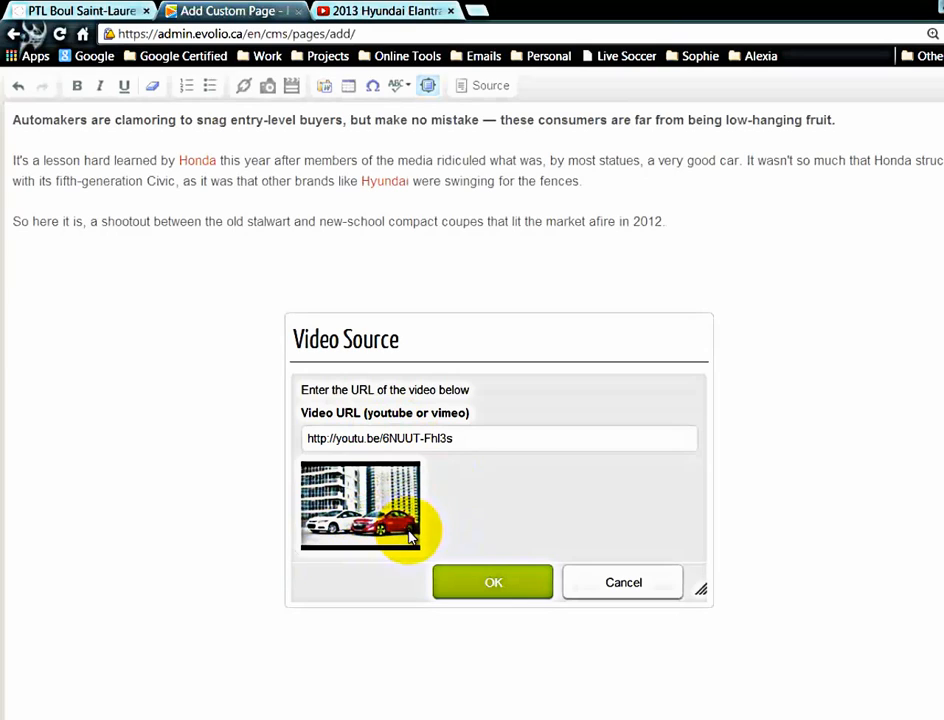
pyautogui.click(494, 587)
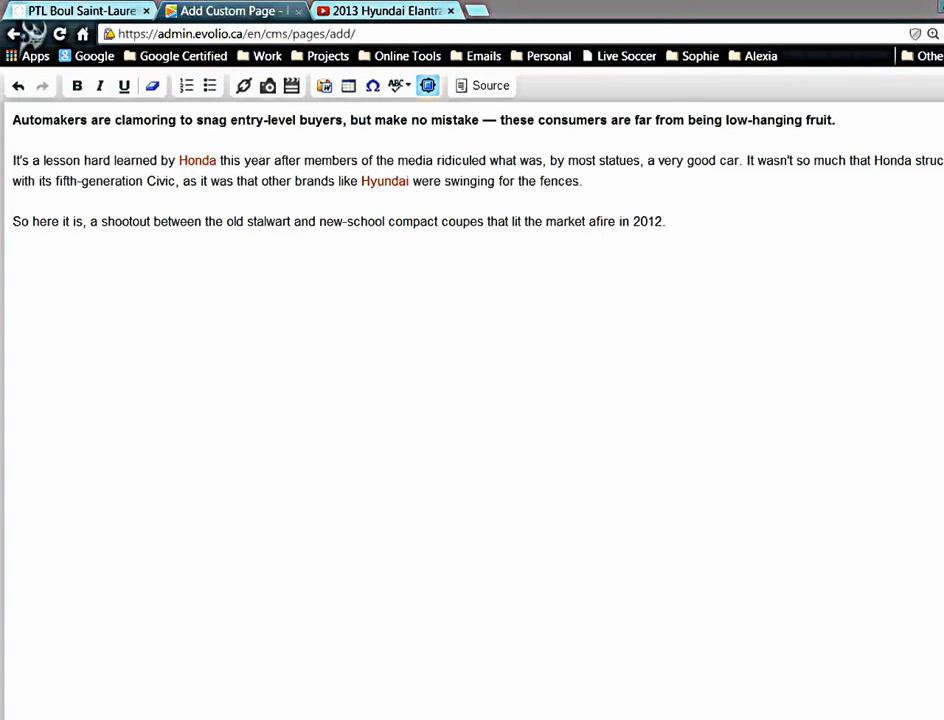
pyautogui.hotkey('ctrl', 'v')
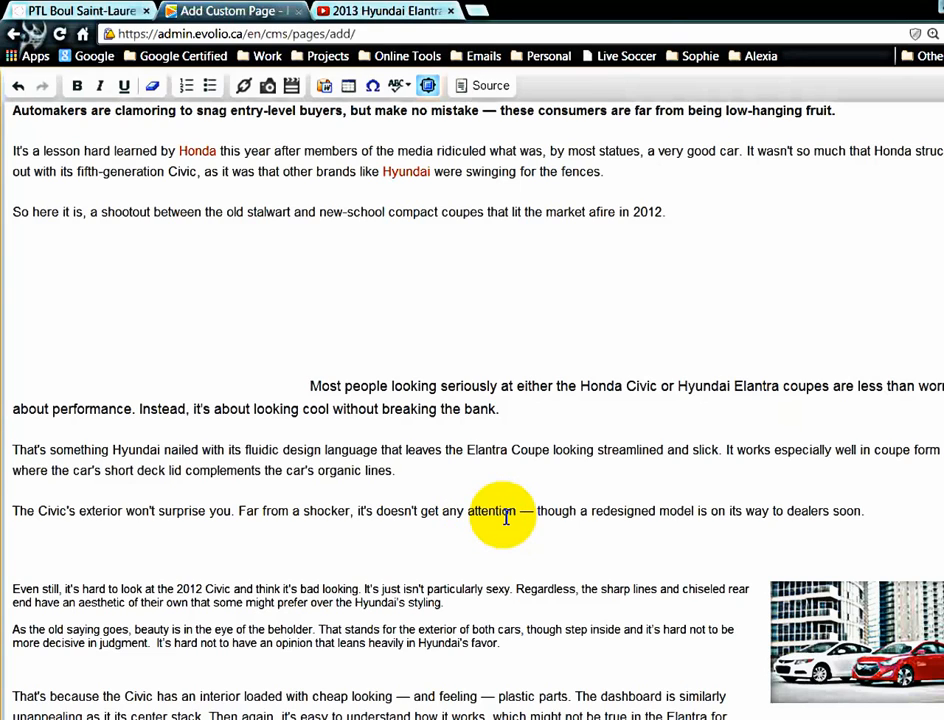
# Start a link in the English body with the text "Click here to see the specification of the Hyundai Elantra".
pyautogui.scroll(-1, 505, 517)
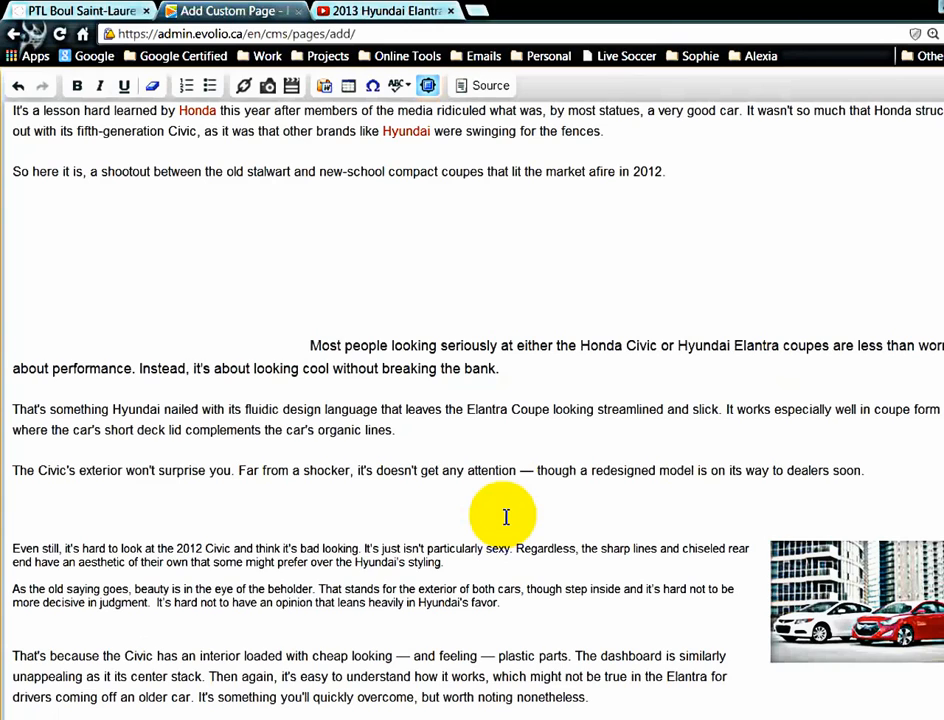
pyautogui.click(245, 88)
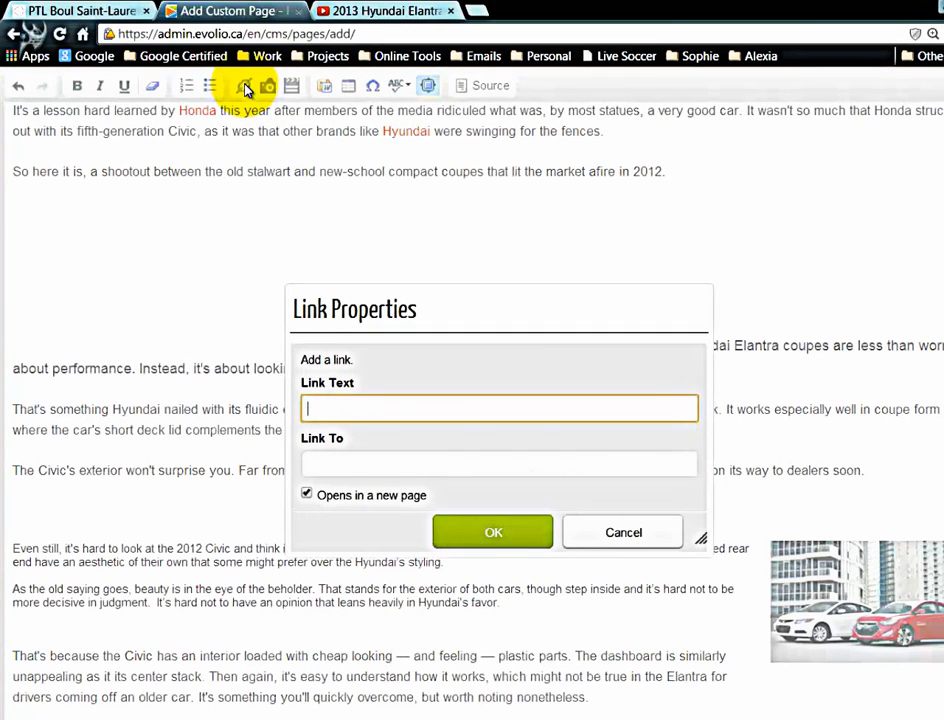
pyautogui.hotkey('ctrl', 'v')
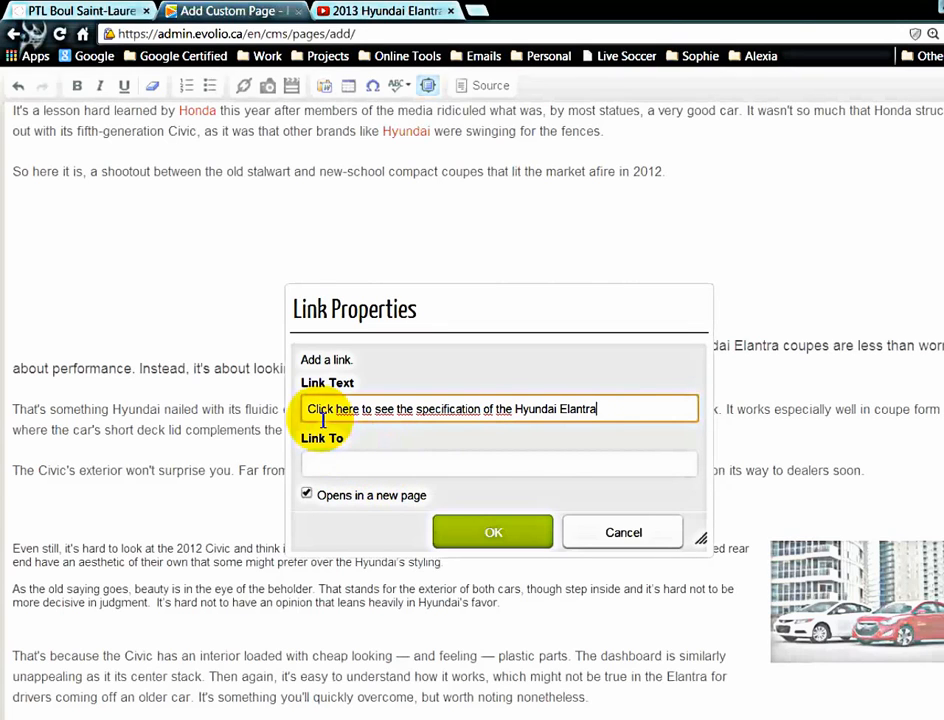
# On the dealership website, open the 2013 Hyundai Elantra page among the new vehicles and copy its web address.
pyautogui.click(72, 10)
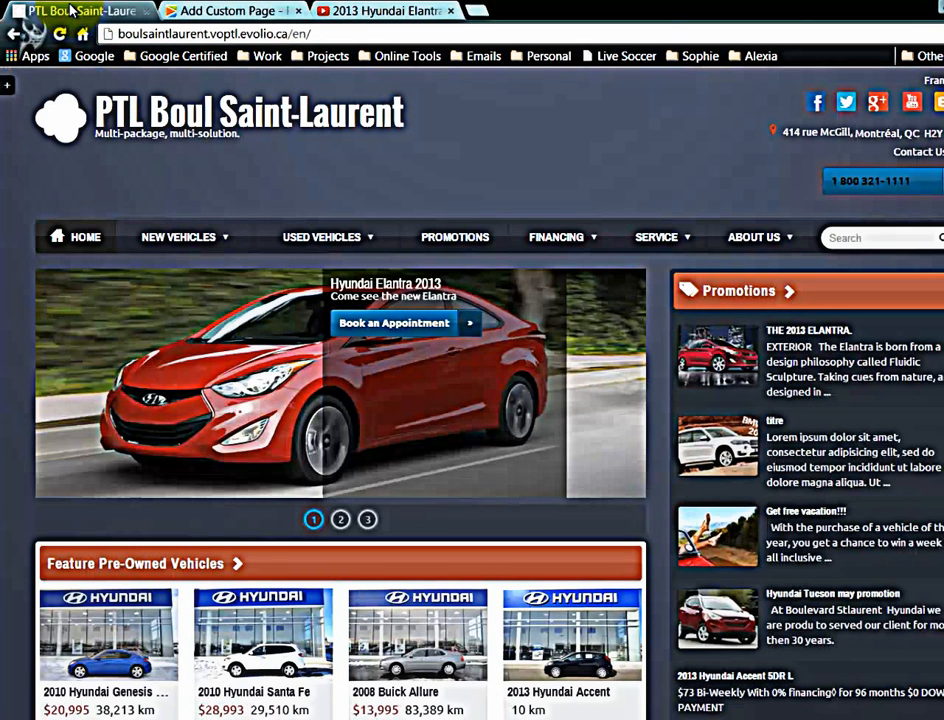
pyautogui.moveTo(229, 245)
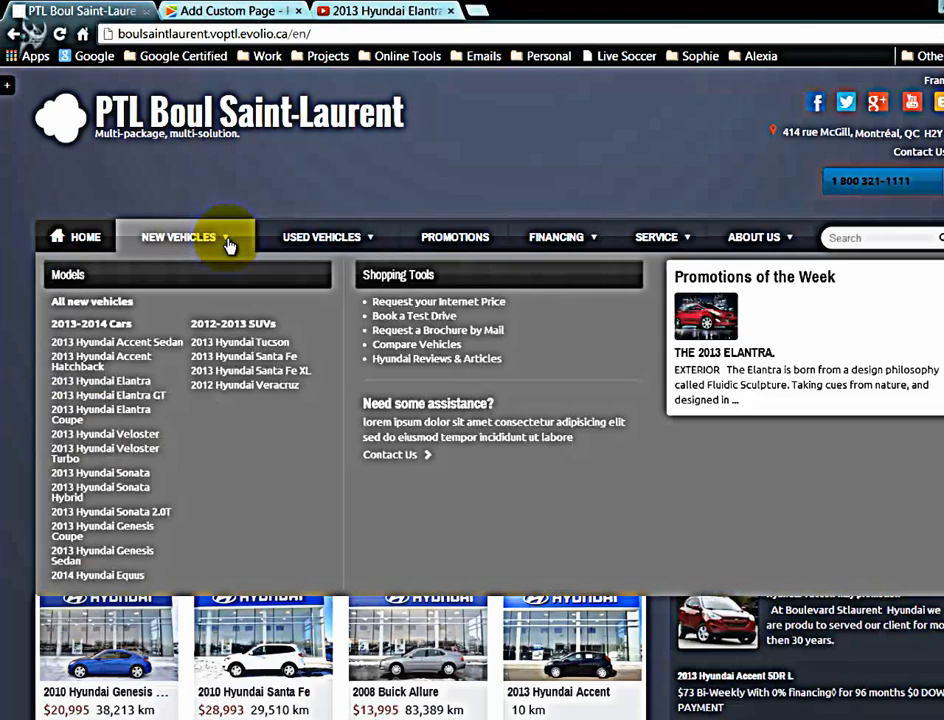
pyautogui.click(121, 385)
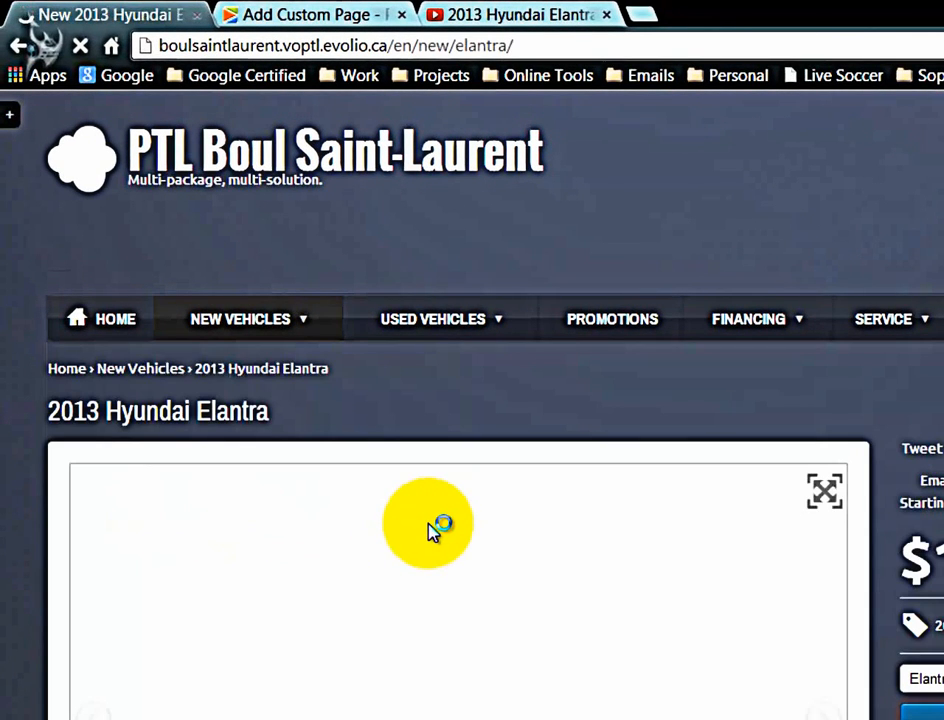
pyautogui.click(405, 50)
pyautogui.rightClick(405, 48)
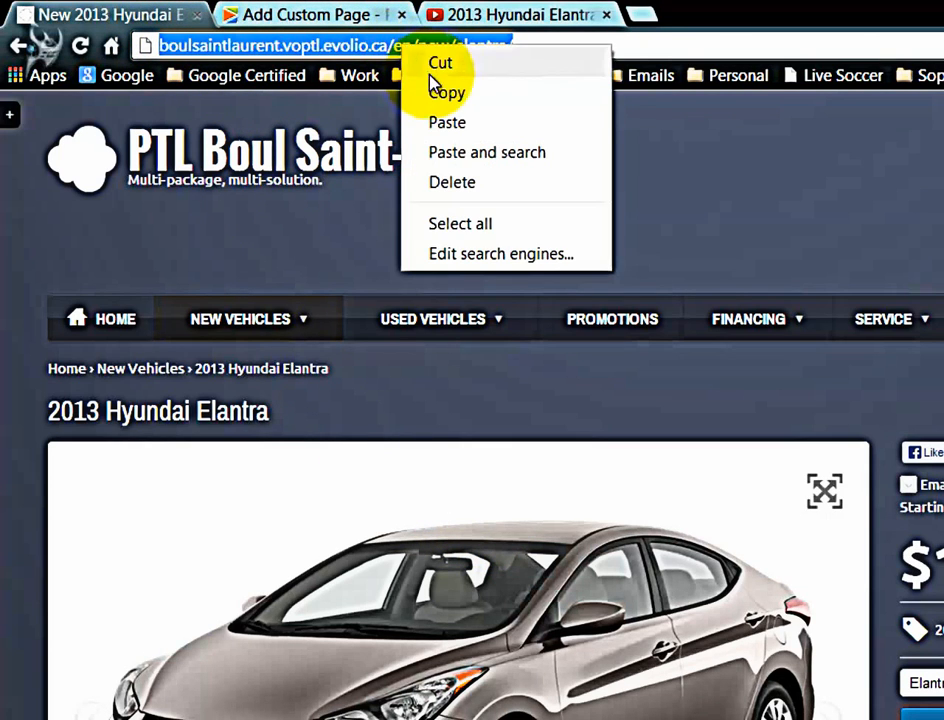
pyautogui.click(438, 93)
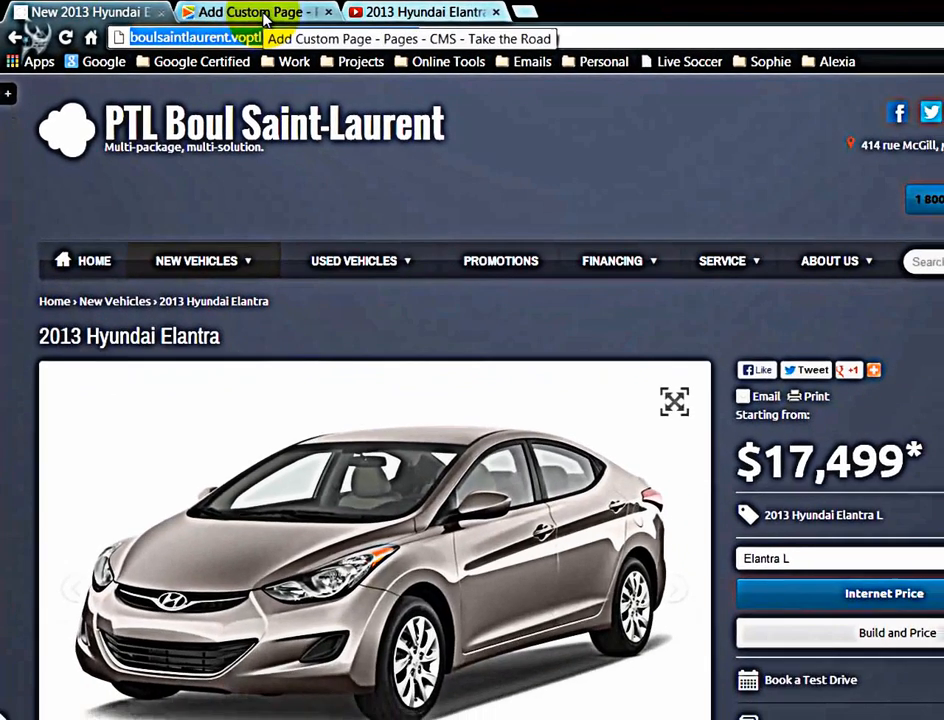
pyautogui.click(289, 16)
pyautogui.rightClick(380, 516)
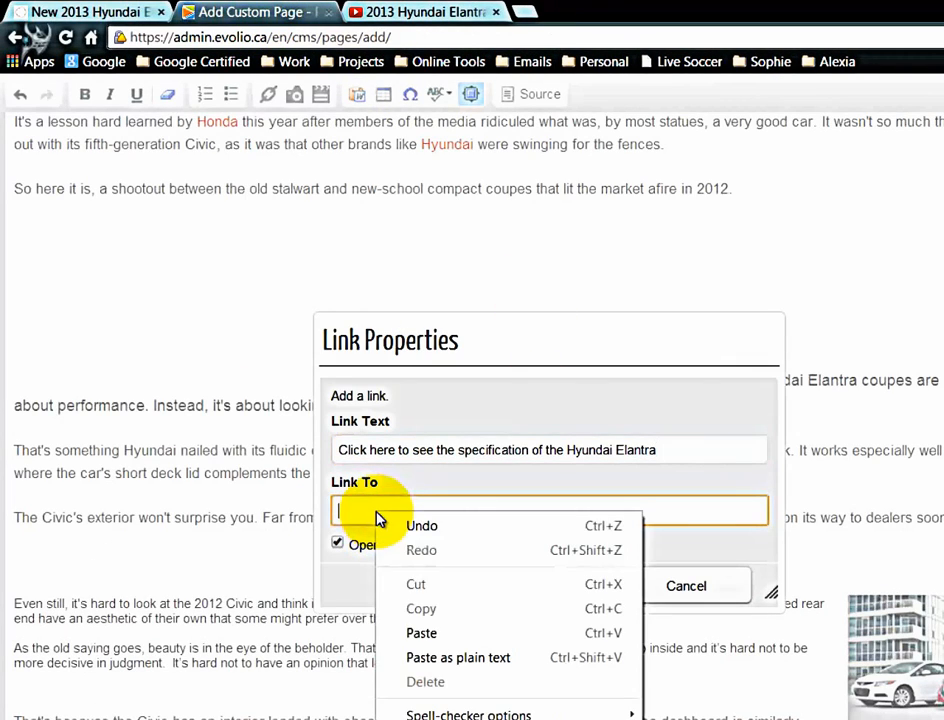
pyautogui.click(428, 634)
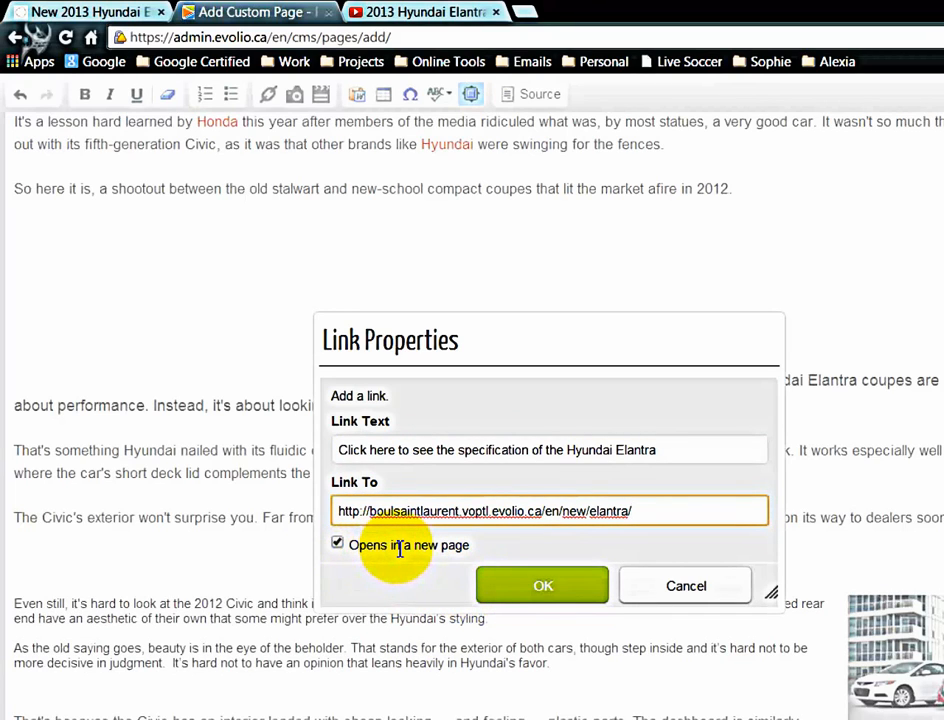
pyautogui.click(337, 544)
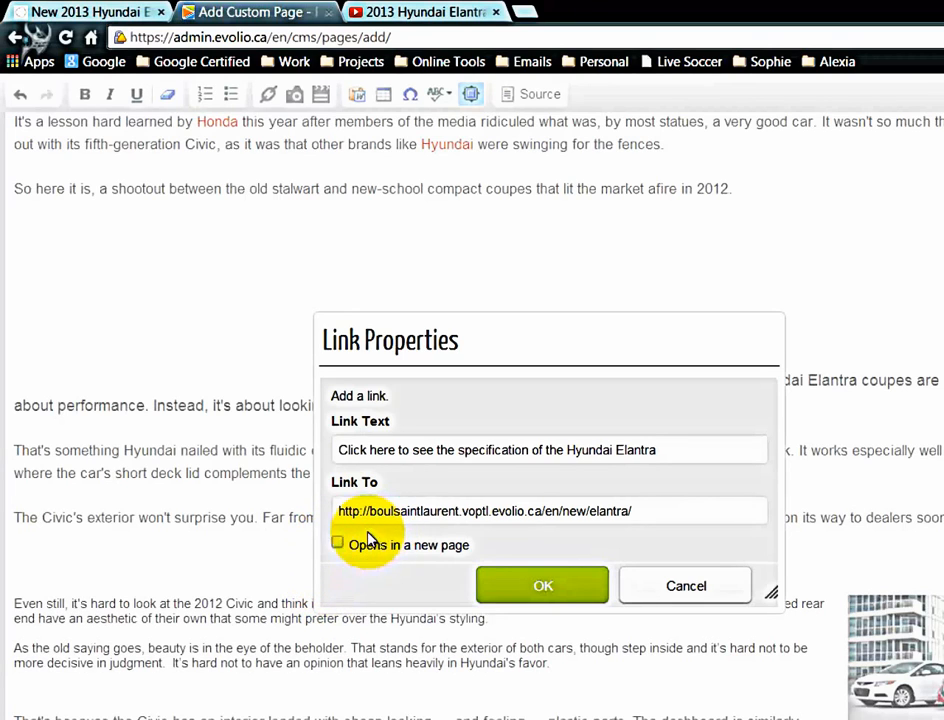
pyautogui.click(552, 588)
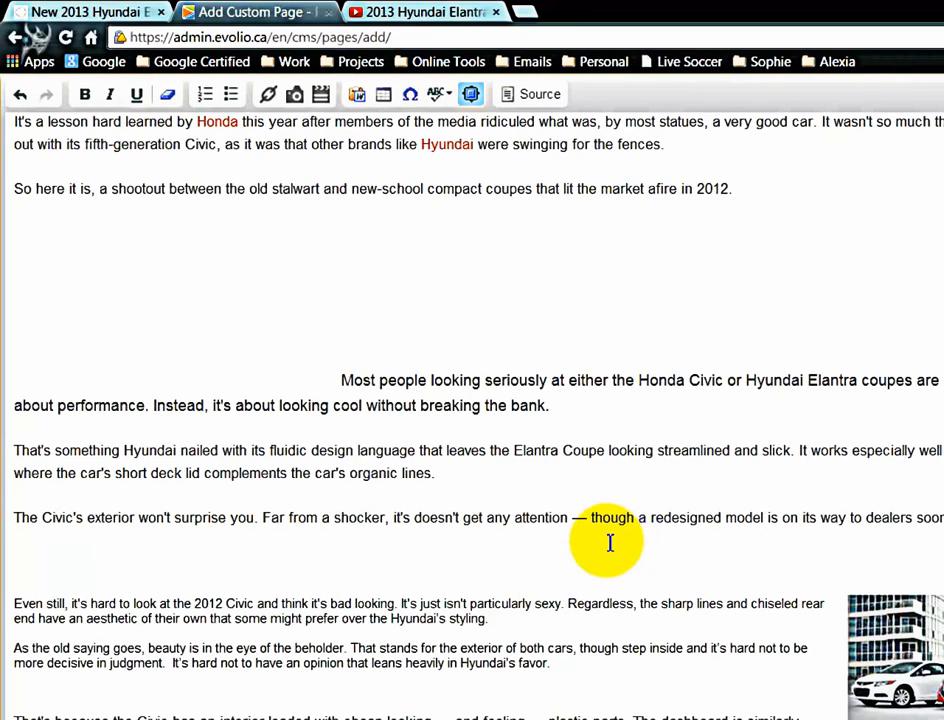
# Examine the HTML source of the English body, then restore the formatted view and the editor's normal size.
pyautogui.click(540, 97)
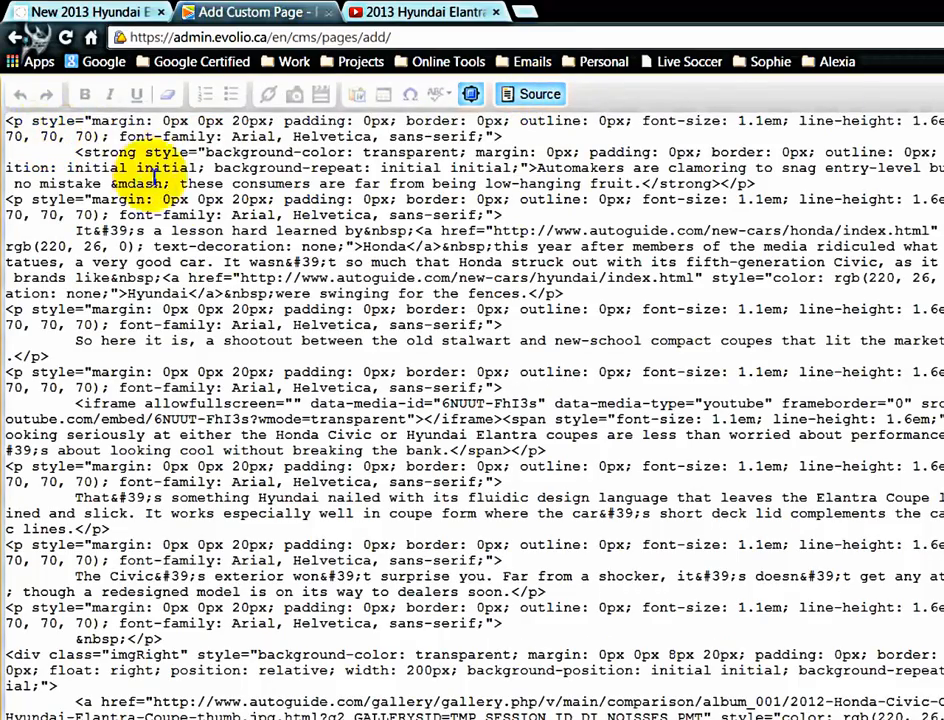
pyautogui.scroll(-5, 337, 436)
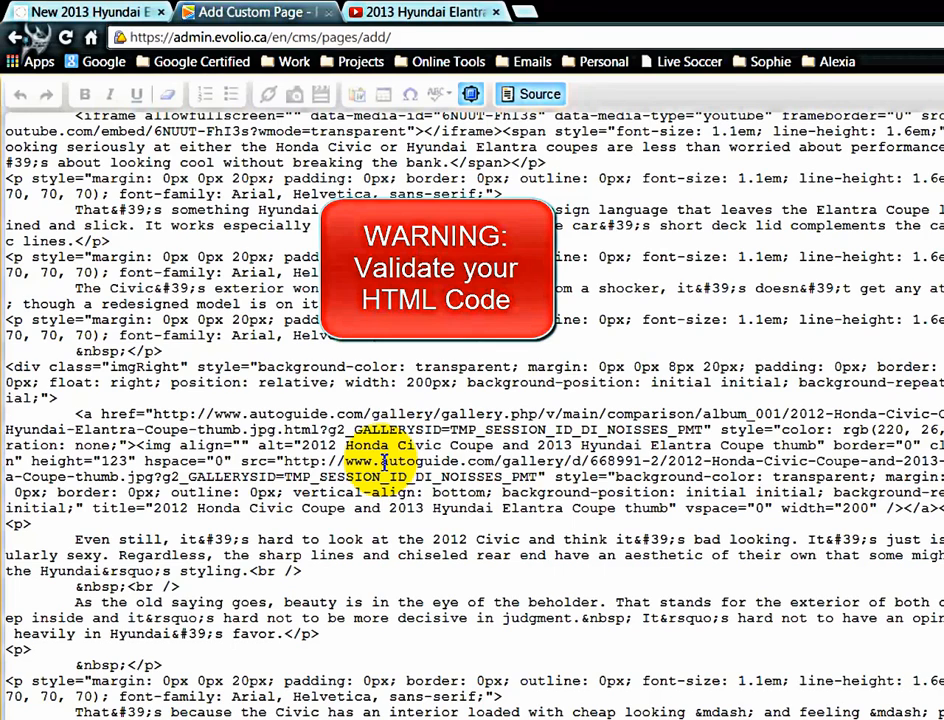
pyautogui.click(528, 100)
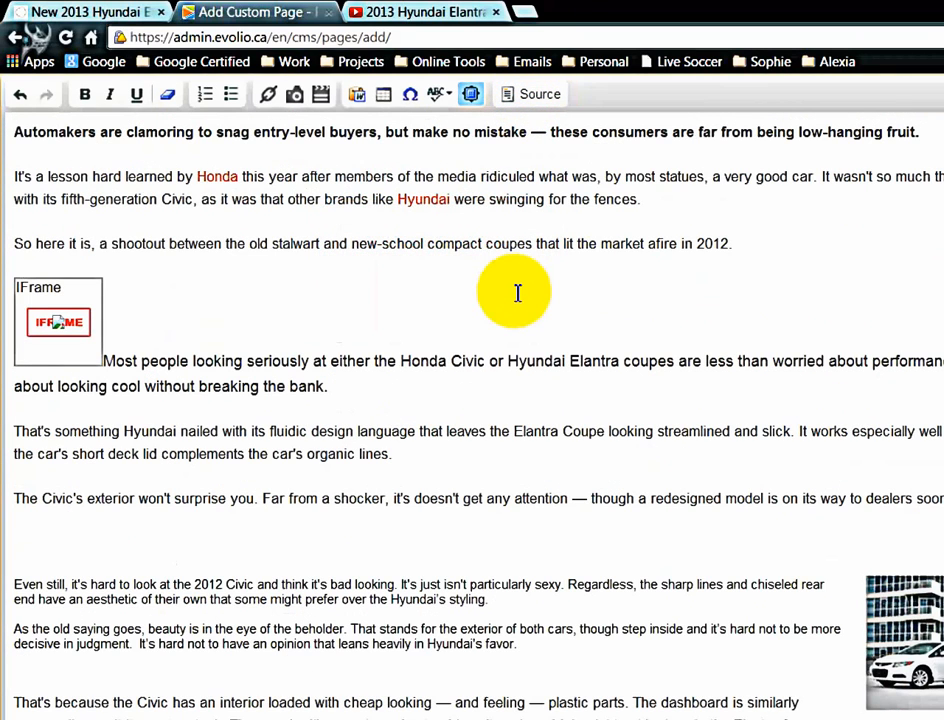
pyautogui.click(471, 94)
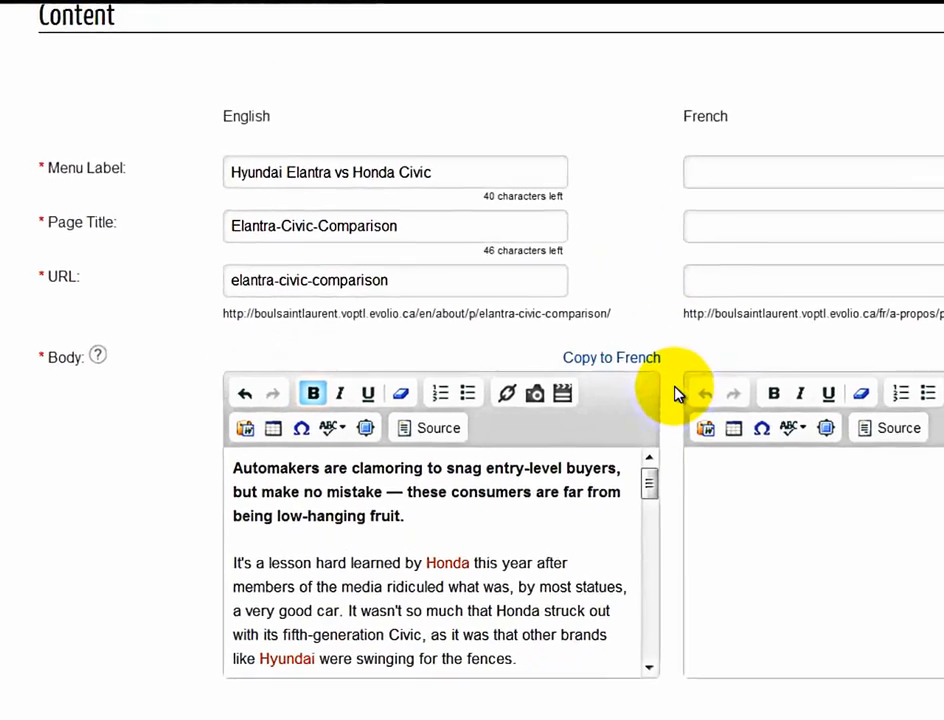
# Examine the page's status choices and its publishing and expiration date settings, cancelling both date edits.
pyautogui.scroll(-3, 820, 197)
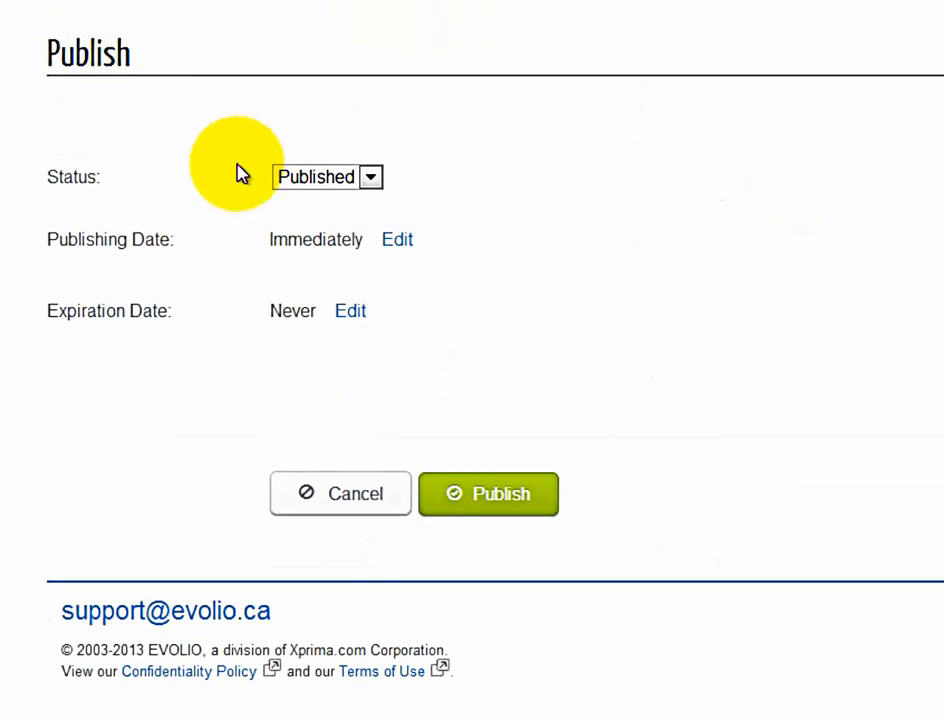
pyautogui.click(322, 183)
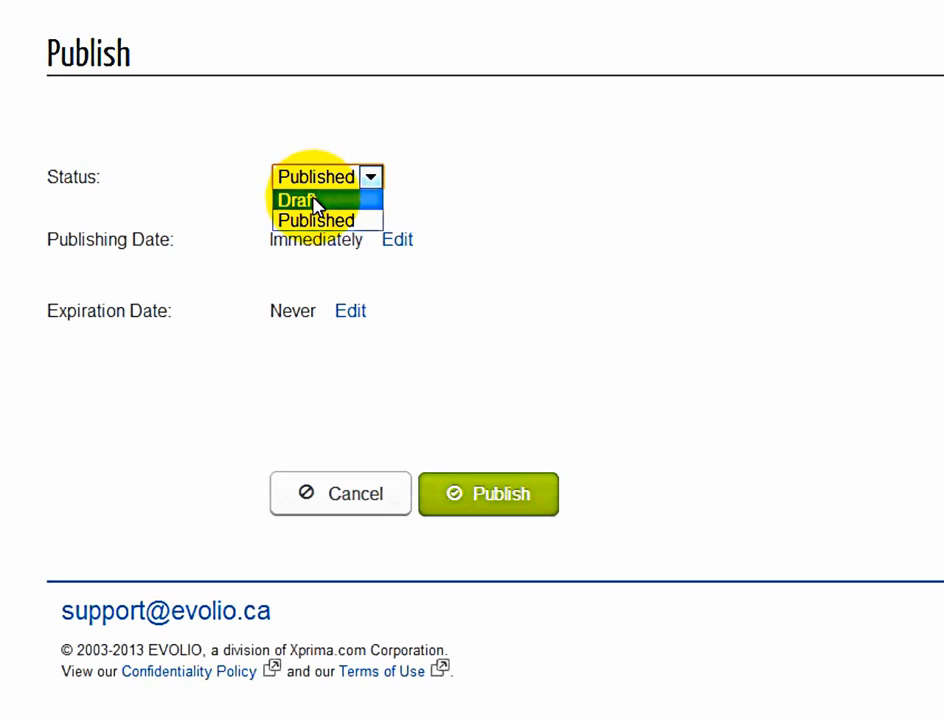
pyautogui.click(417, 187)
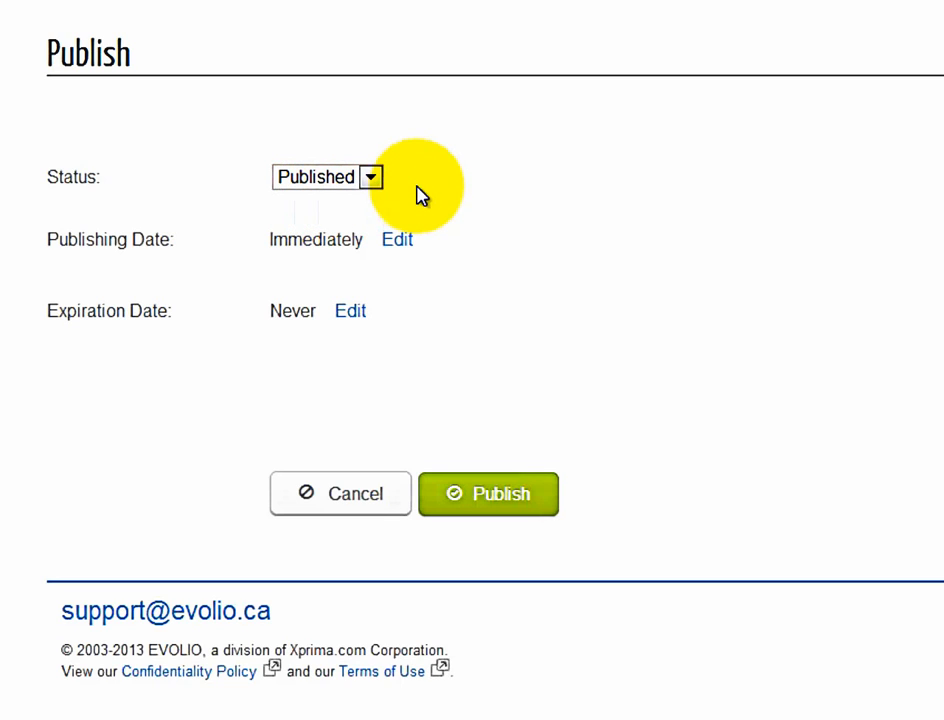
pyautogui.click(398, 241)
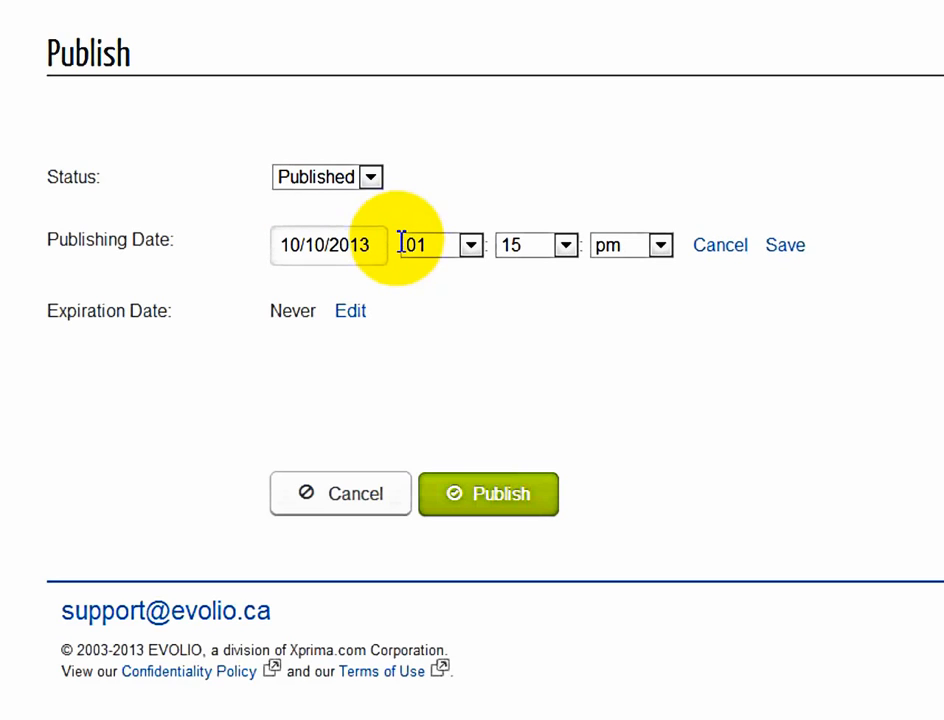
pyautogui.click(350, 313)
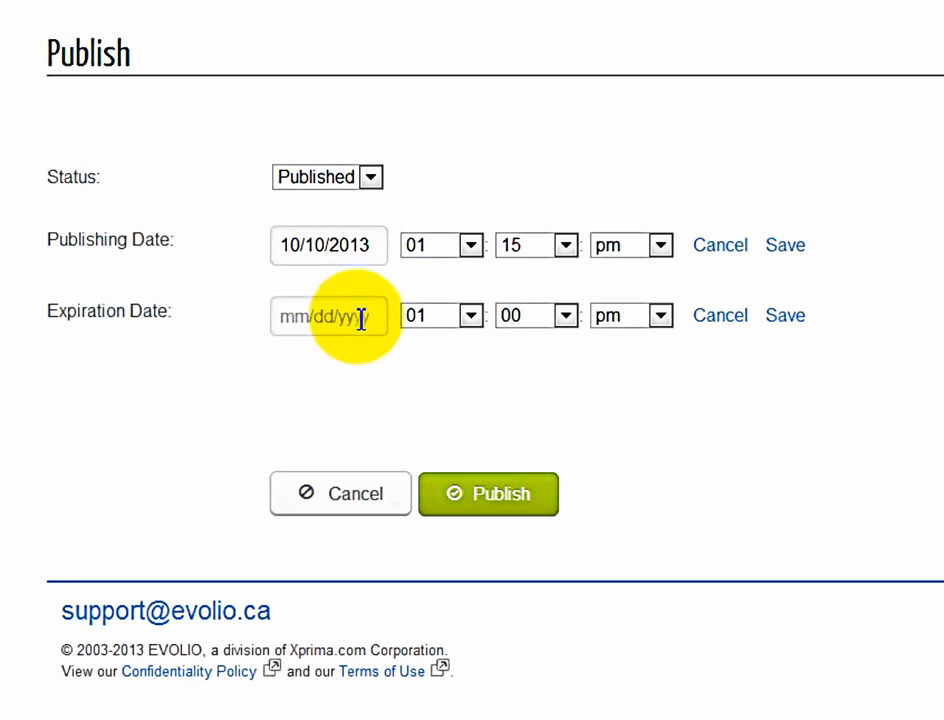
pyautogui.click(712, 318)
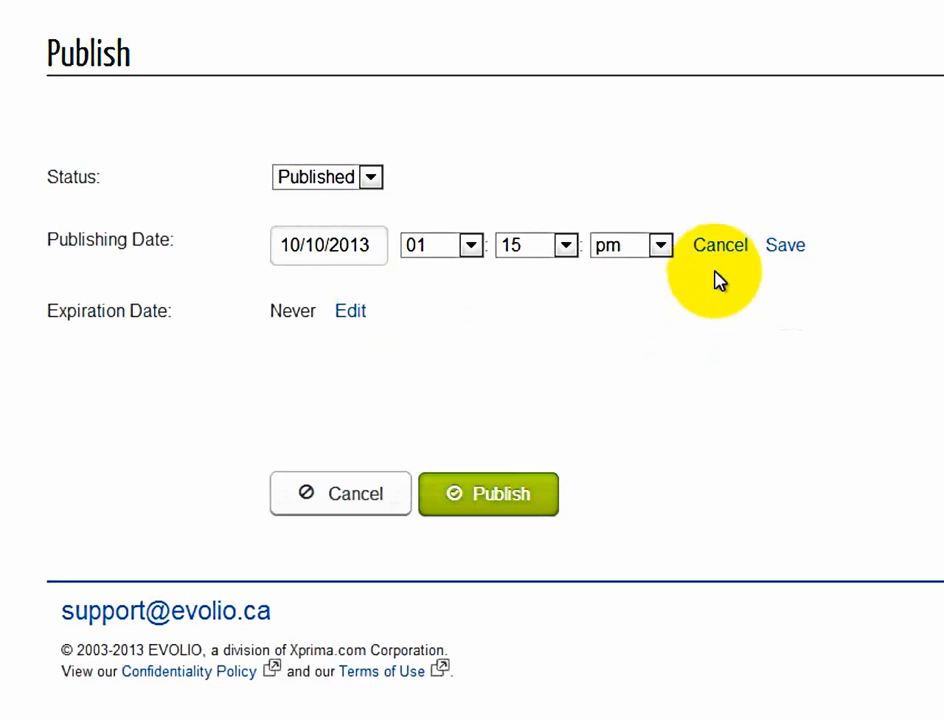
pyautogui.click(721, 249)
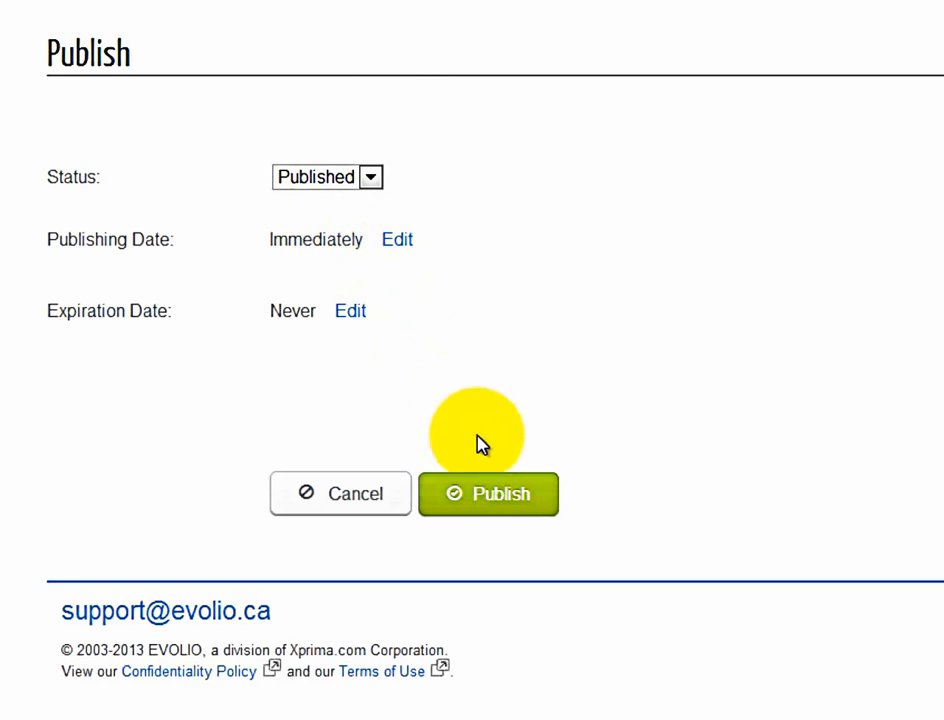
# Publish the custom page and expand the About section in the pages list.
pyautogui.click(500, 500)
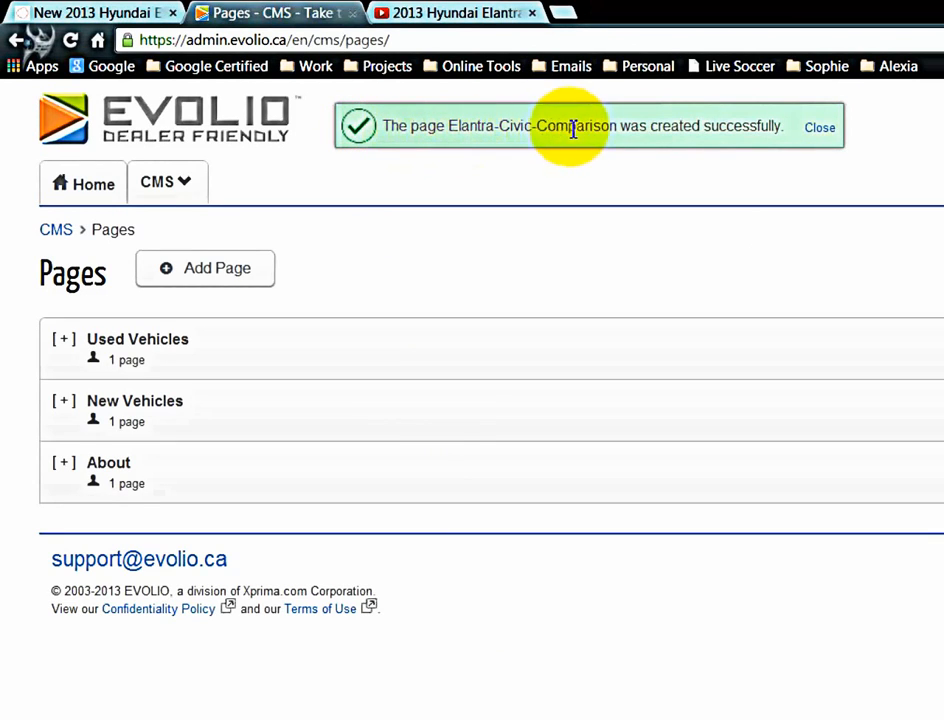
pyautogui.click(819, 128)
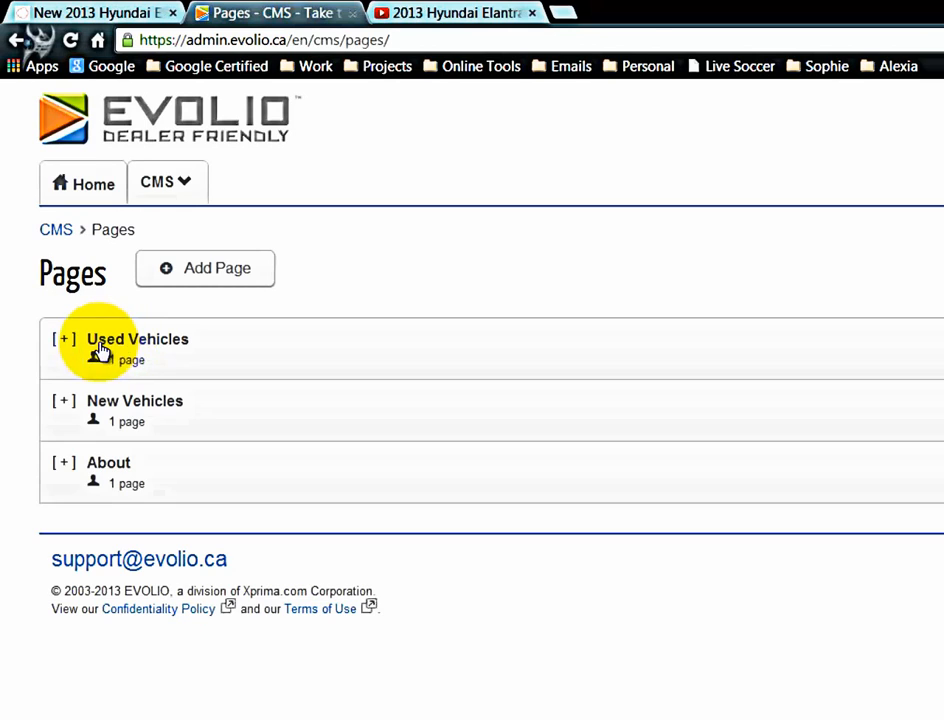
pyautogui.click(112, 465)
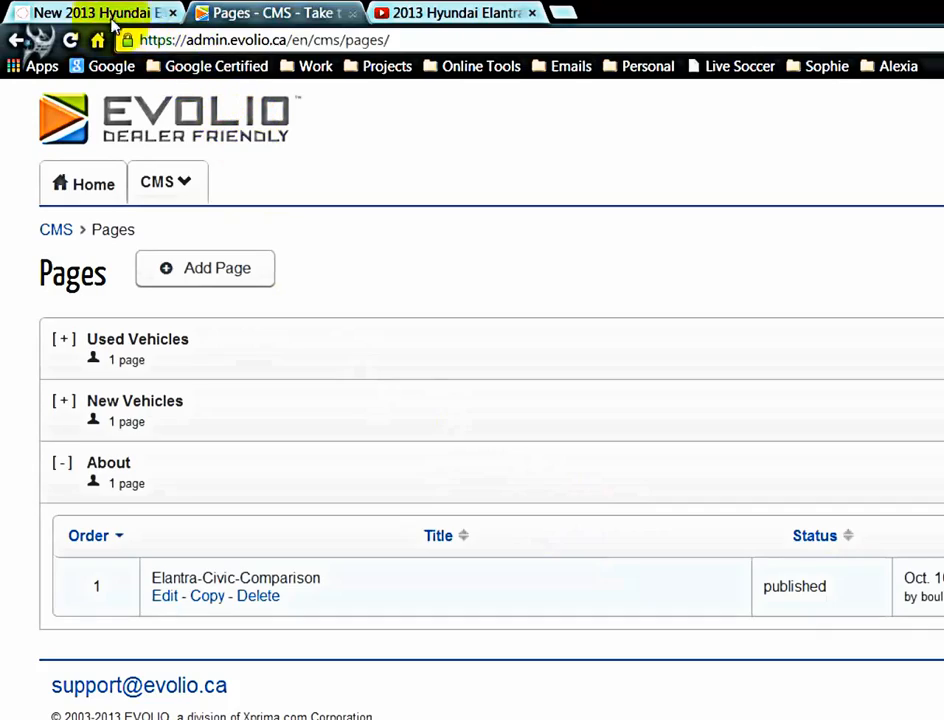
# On the dealership website, open the "Hyundai Elantra vs Honda Civic" page under About Us and check its content by briefly playing the video.
pyautogui.click(85, 14)
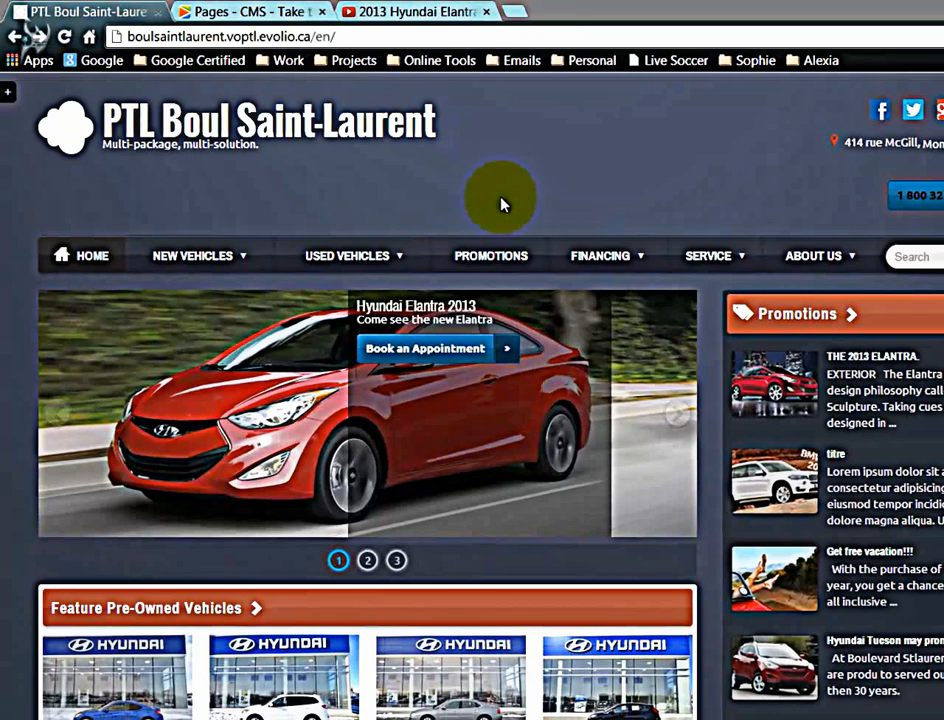
pyautogui.moveTo(830, 258)
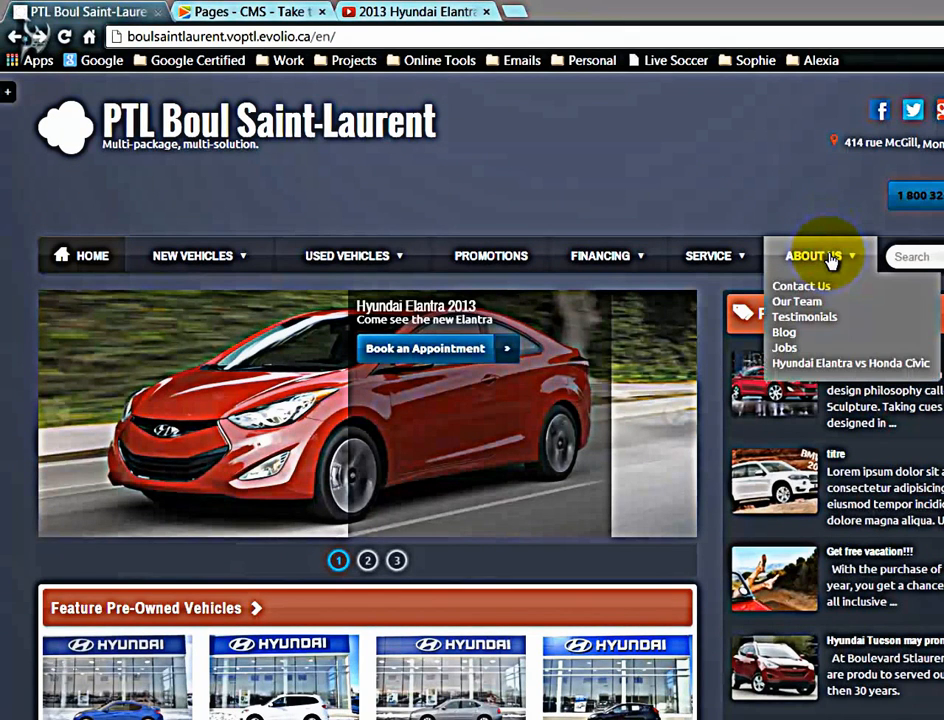
pyautogui.click(878, 366)
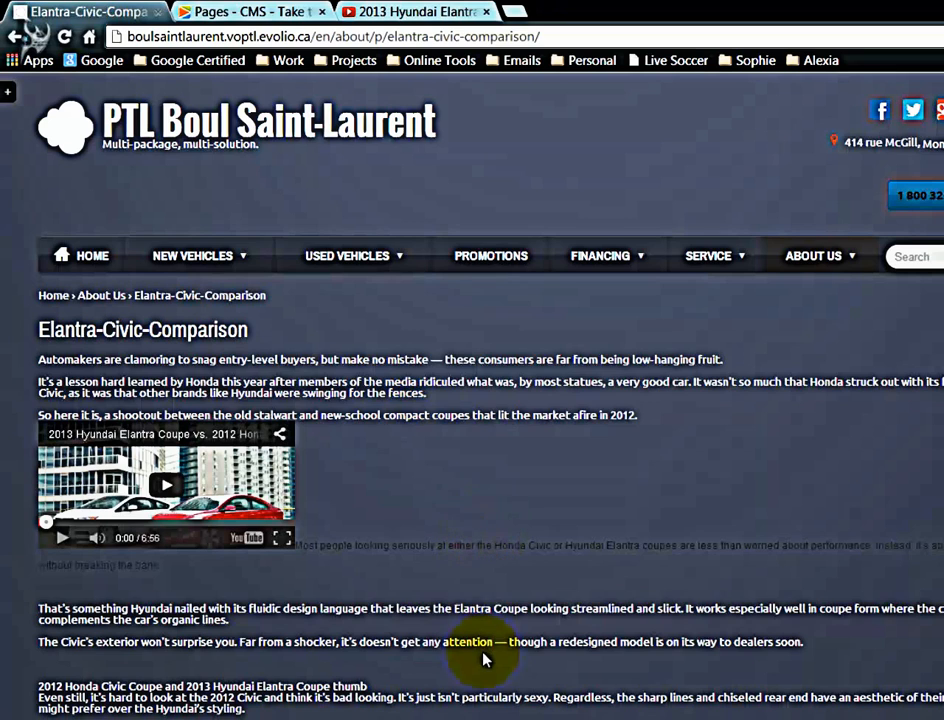
pyautogui.scroll(-3, 466, 690)
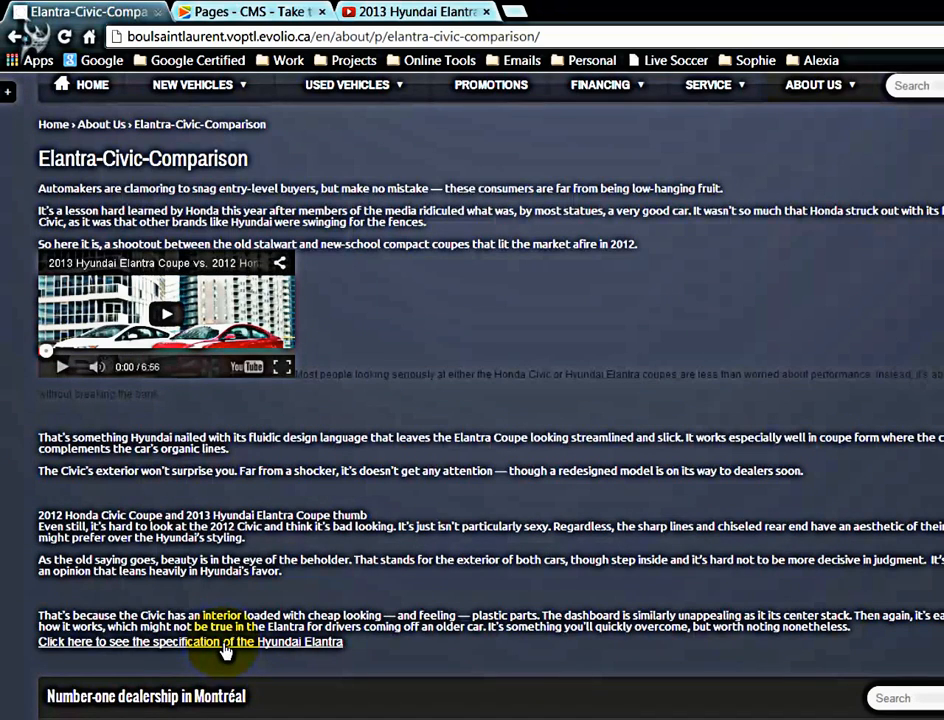
pyautogui.click(170, 316)
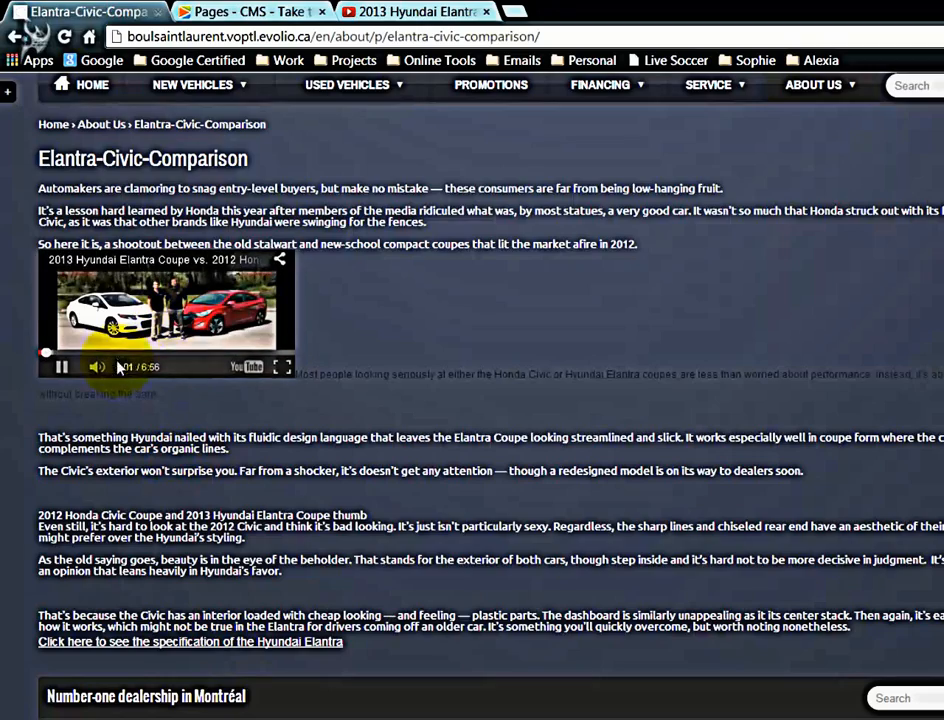
pyautogui.click(63, 368)
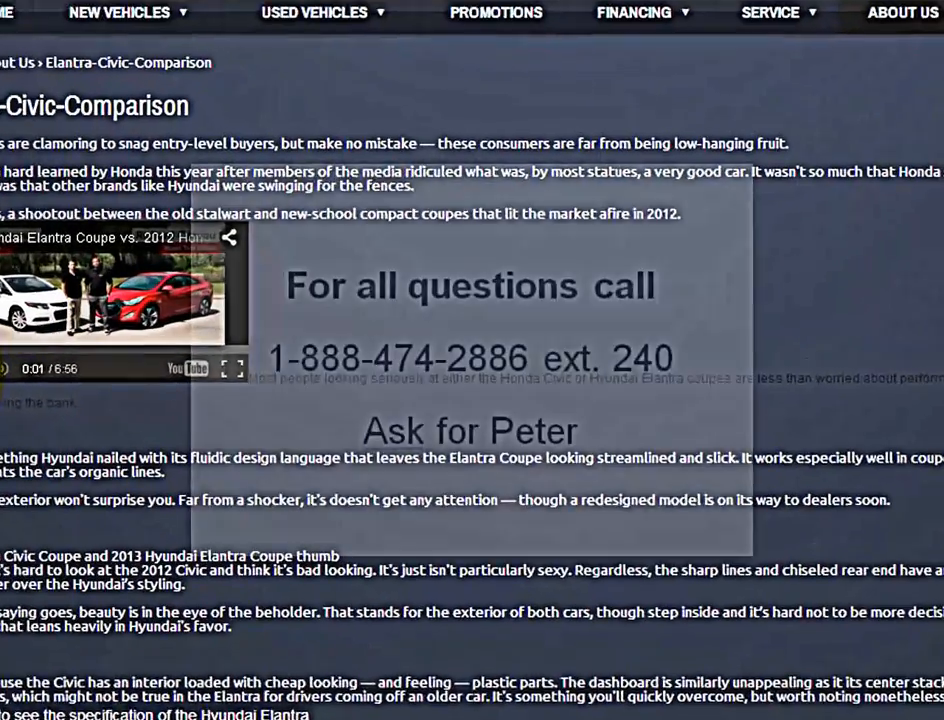